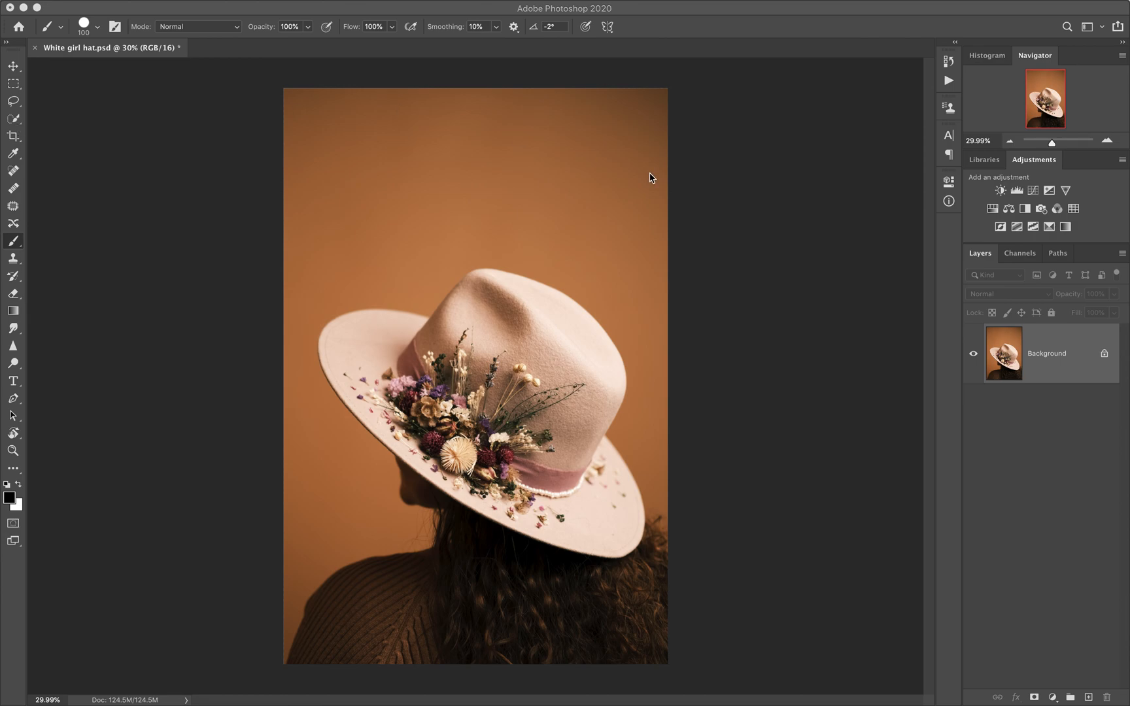
# Step: Duplicate the Background layer
pyautogui.click(1076, 375)
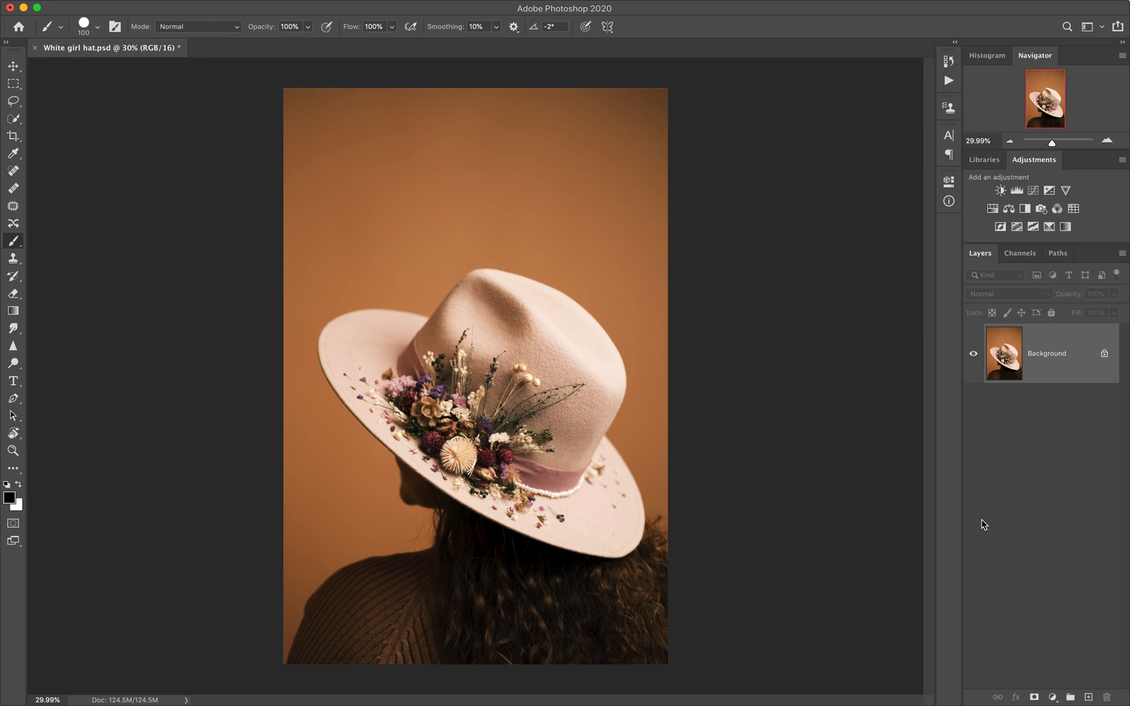
pyautogui.press('super+j')
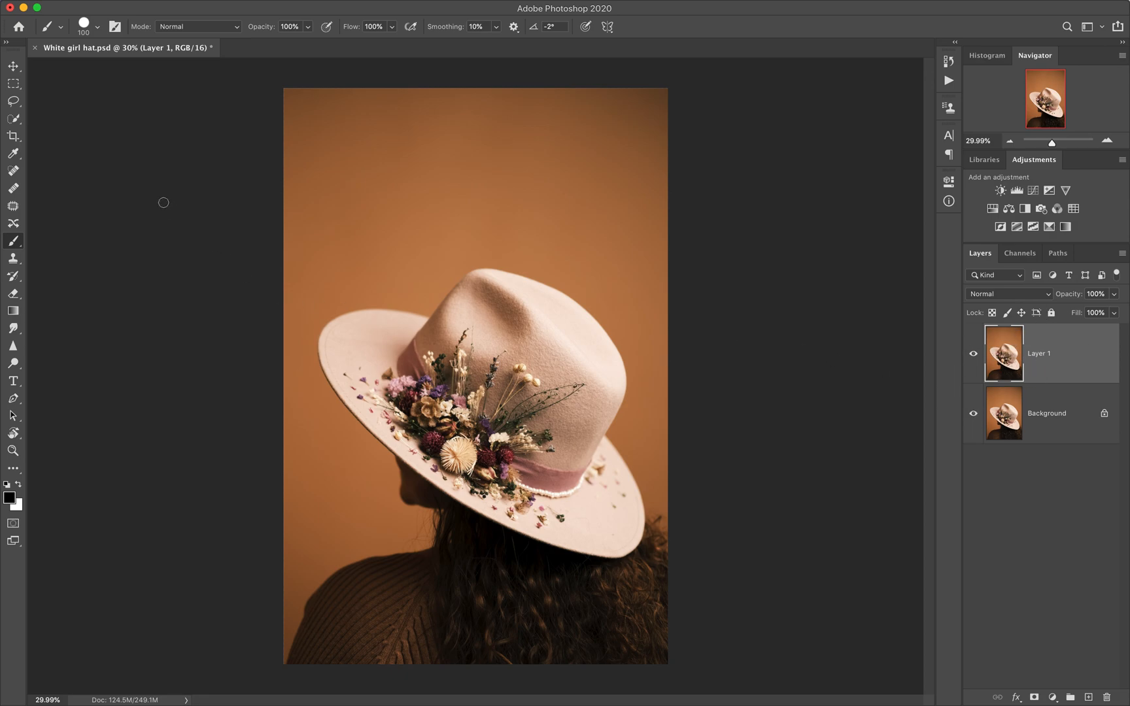
# Step: Try shifting Layer 1 slightly downward with the Move tool, and undo the move
pyautogui.click(13, 70)
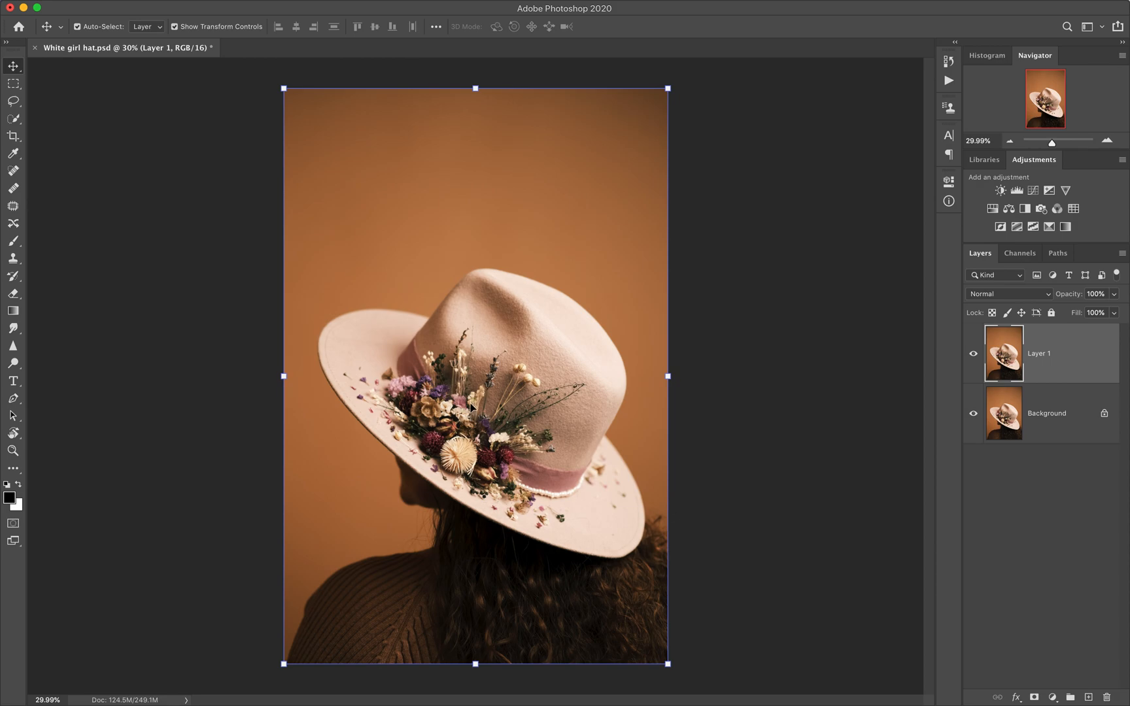
pyautogui.moveTo(476, 352)
pyautogui.mouseDown()
pyautogui.moveTo(442, 348)
pyautogui.moveTo(427, 491)
pyautogui.moveTo(604, 403)
pyautogui.moveTo(491, 265)
pyautogui.moveTo(458, 302)
pyautogui.moveTo(499, 348)
pyautogui.moveTo(475, 362)
pyautogui.mouseUp()
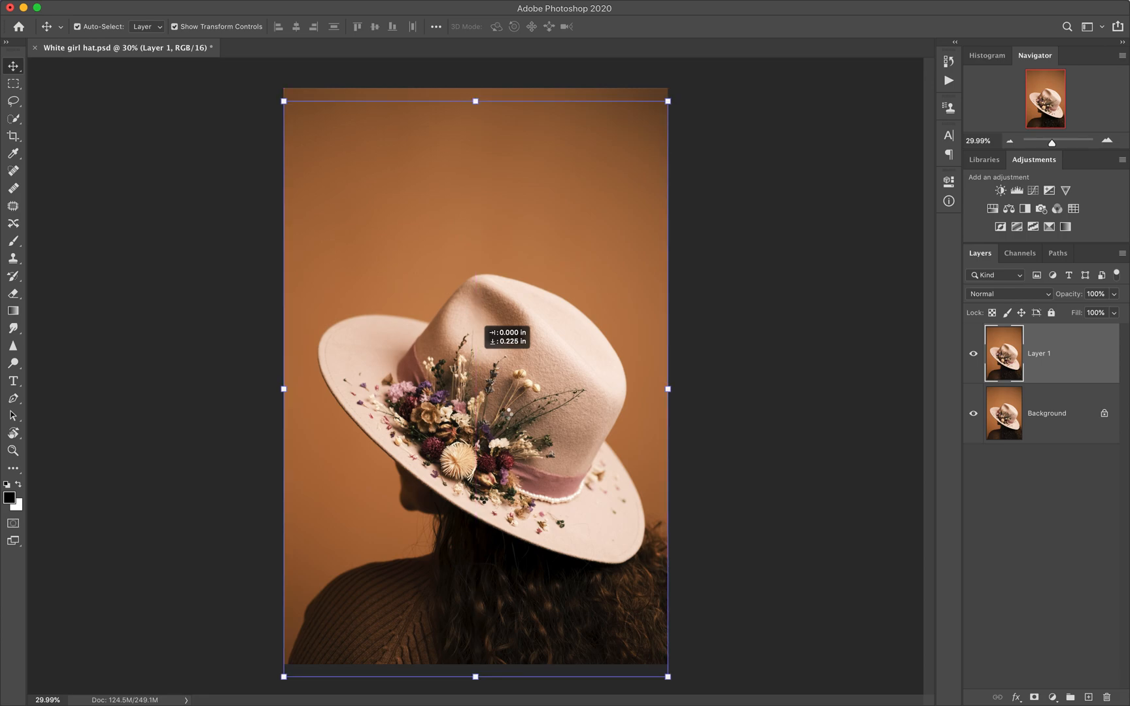
pyautogui.press('super+z')
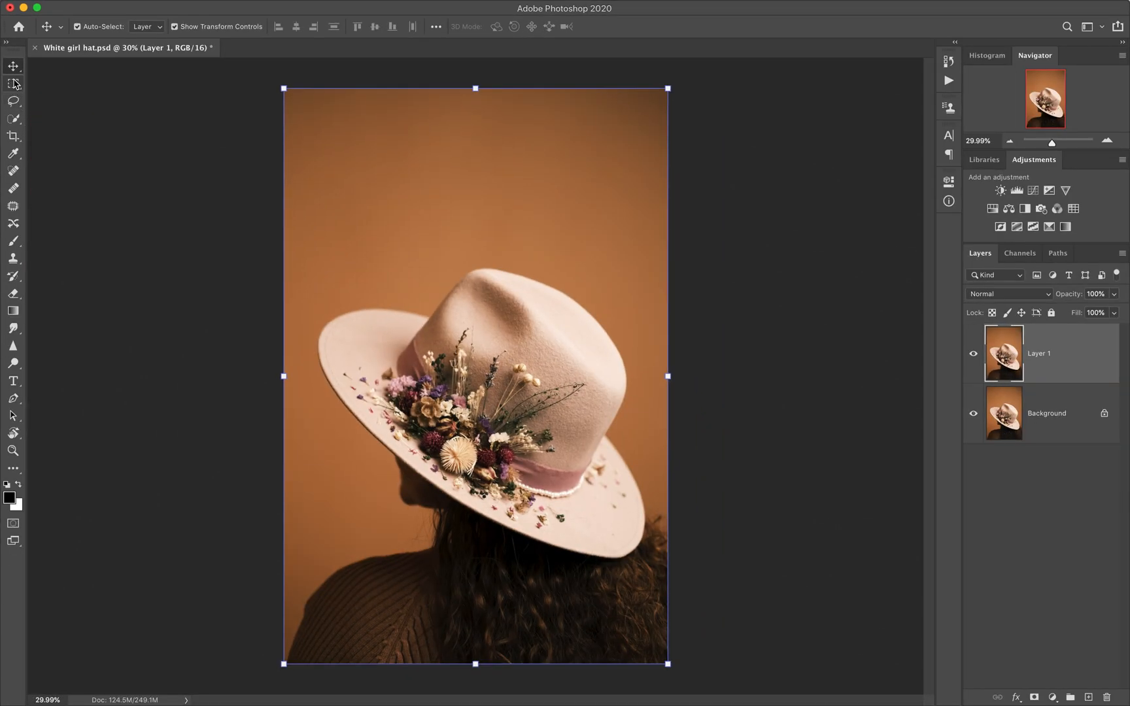
# Step: Try rectangular marquee selections across the upper part of the hat and the backdrop, and clear them
pyautogui.click(14, 84)
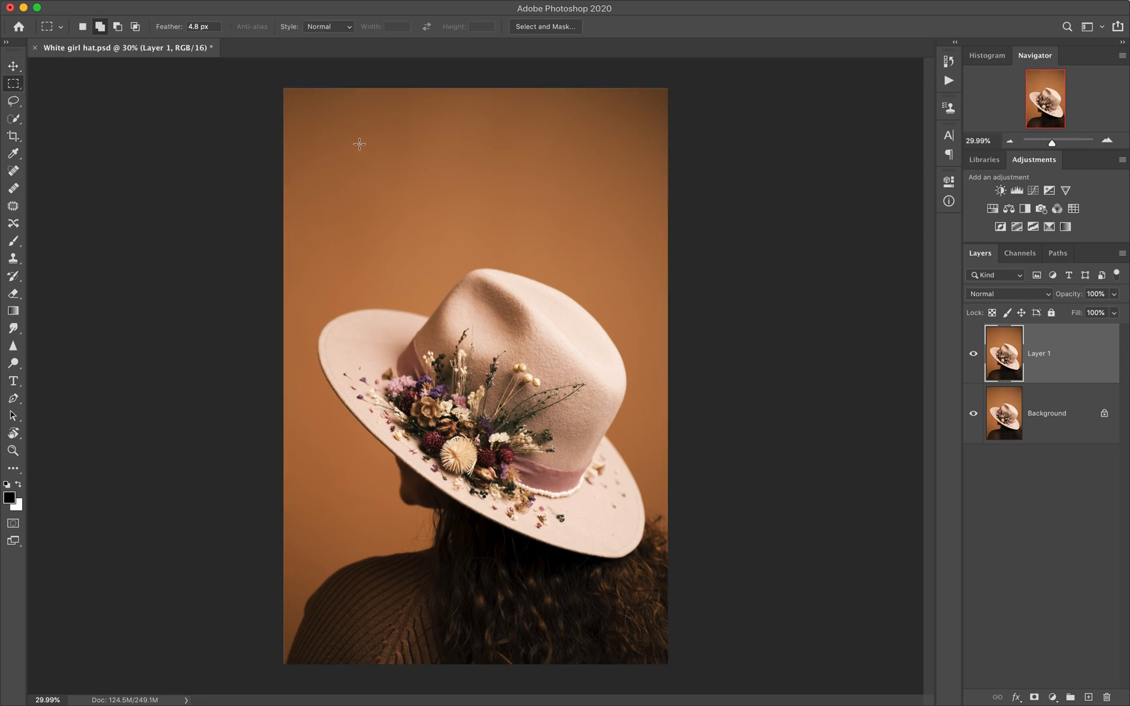
pyautogui.moveTo(373, 149); pyautogui.dragTo(576, 379)
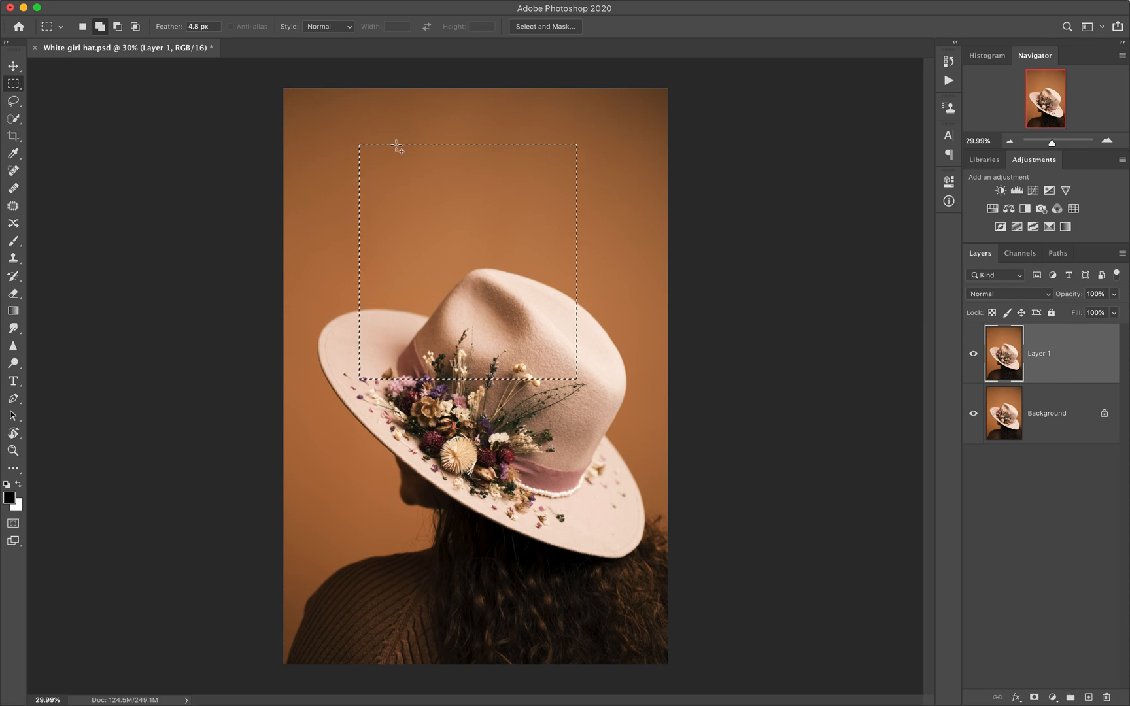
pyautogui.click(359, 264)
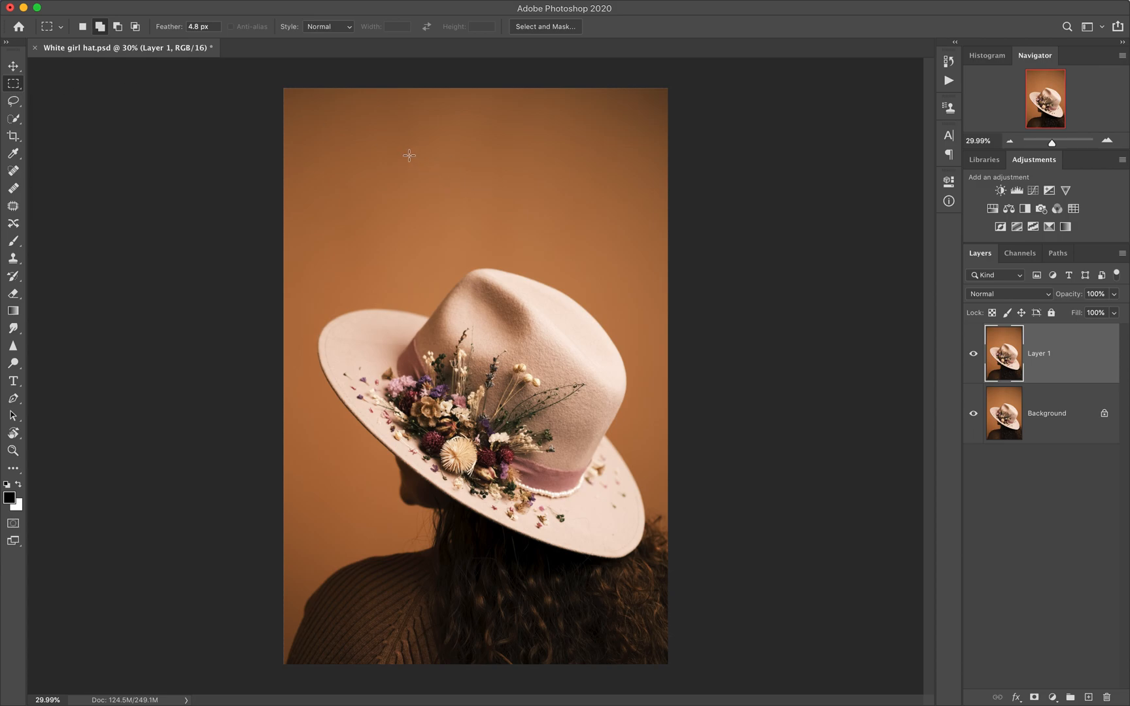
pyautogui.moveTo(437, 188); pyautogui.dragTo(581, 357)
# Step: Try painting black over the hat and backdrop without a selection using the Brush at size 1100, and undo it
pyautogui.press('b')
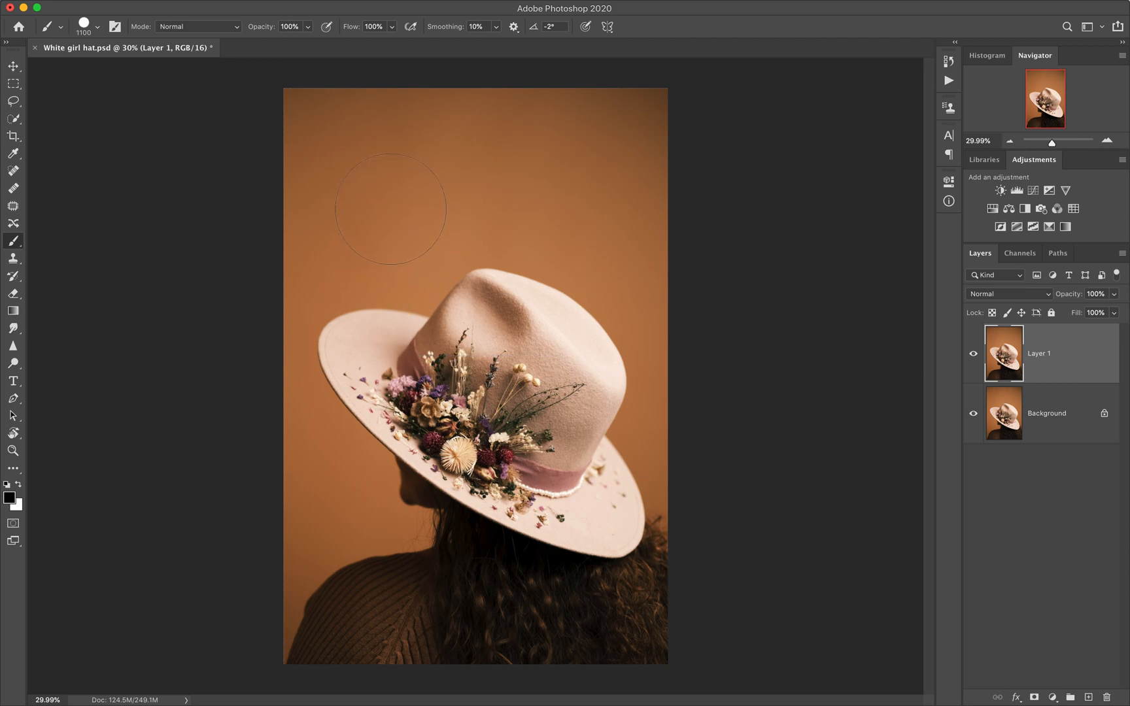
pyautogui.moveTo(390, 209)
pyautogui.mouseDown()
pyautogui.moveTo(523, 235)
pyautogui.moveTo(532, 202)
pyautogui.moveTo(479, 198)
pyautogui.moveTo(475, 365)
pyautogui.moveTo(388, 402)
pyautogui.moveTo(414, 350)
pyautogui.moveTo(534, 428)
pyautogui.moveTo(586, 412)
pyautogui.mouseUp()
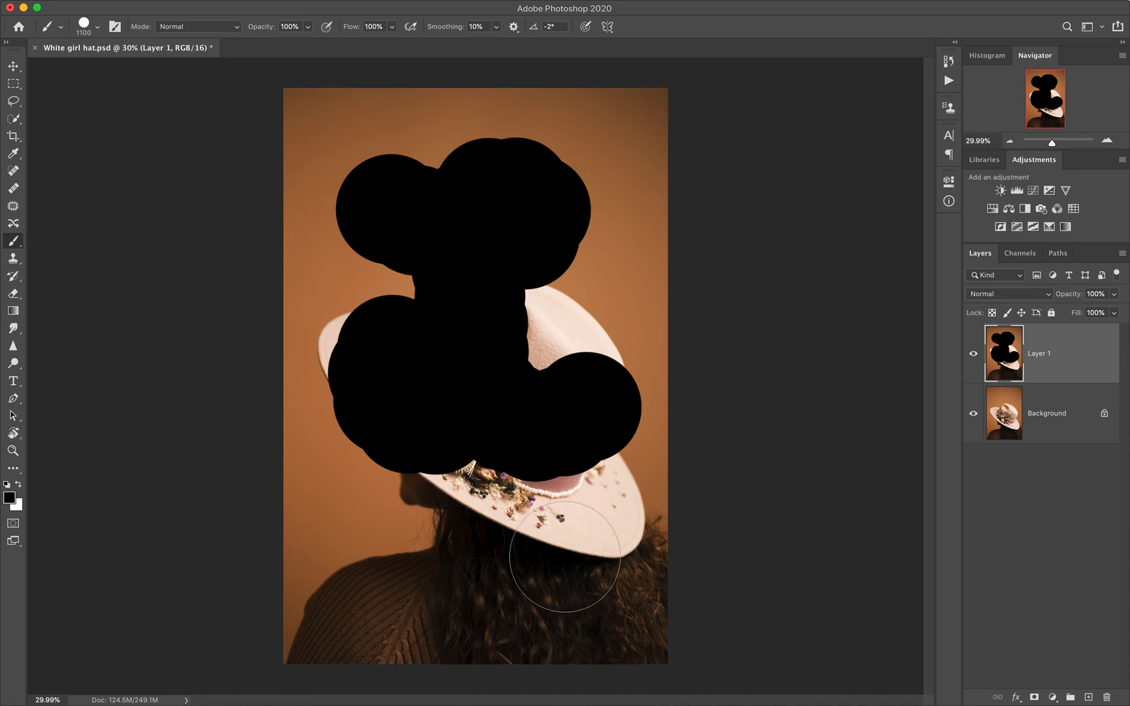
pyautogui.press('super+z')
# Step: Try painting black inside a rectangular selection over the upper hat and backdrop, and undo the paint and deselect
pyautogui.press('m')
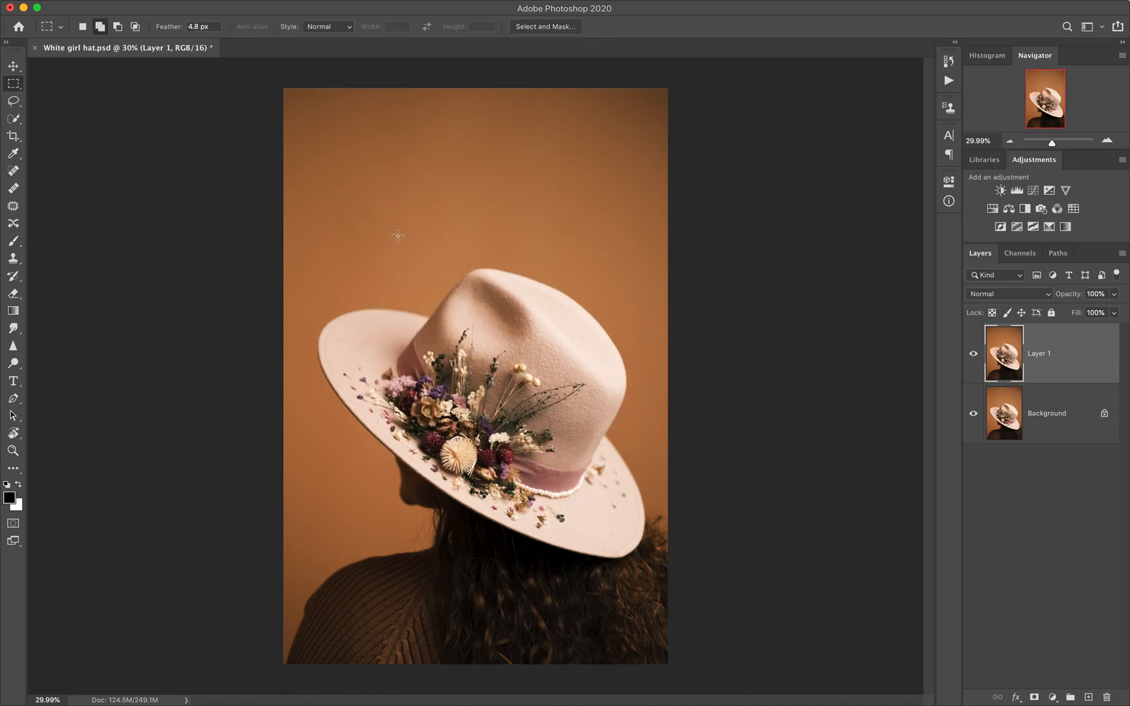
pyautogui.moveTo(361, 126); pyautogui.dragTo(573, 384)
pyautogui.press('b')
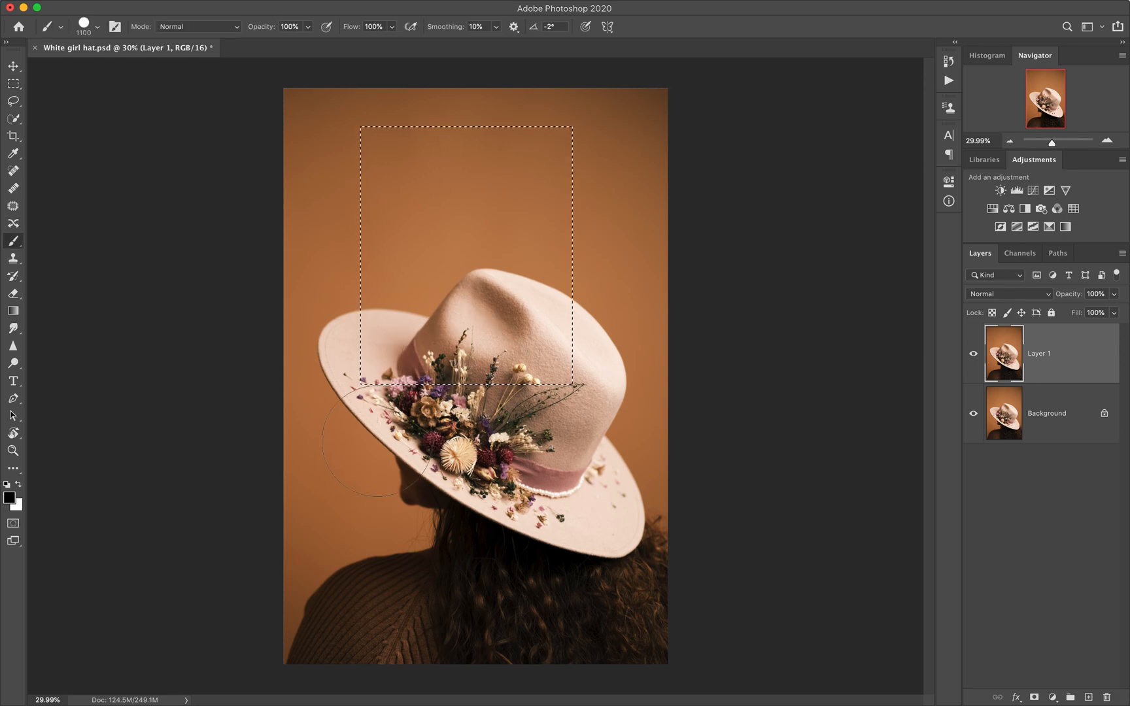
pyautogui.moveTo(381, 131); pyautogui.dragTo(566, 138)
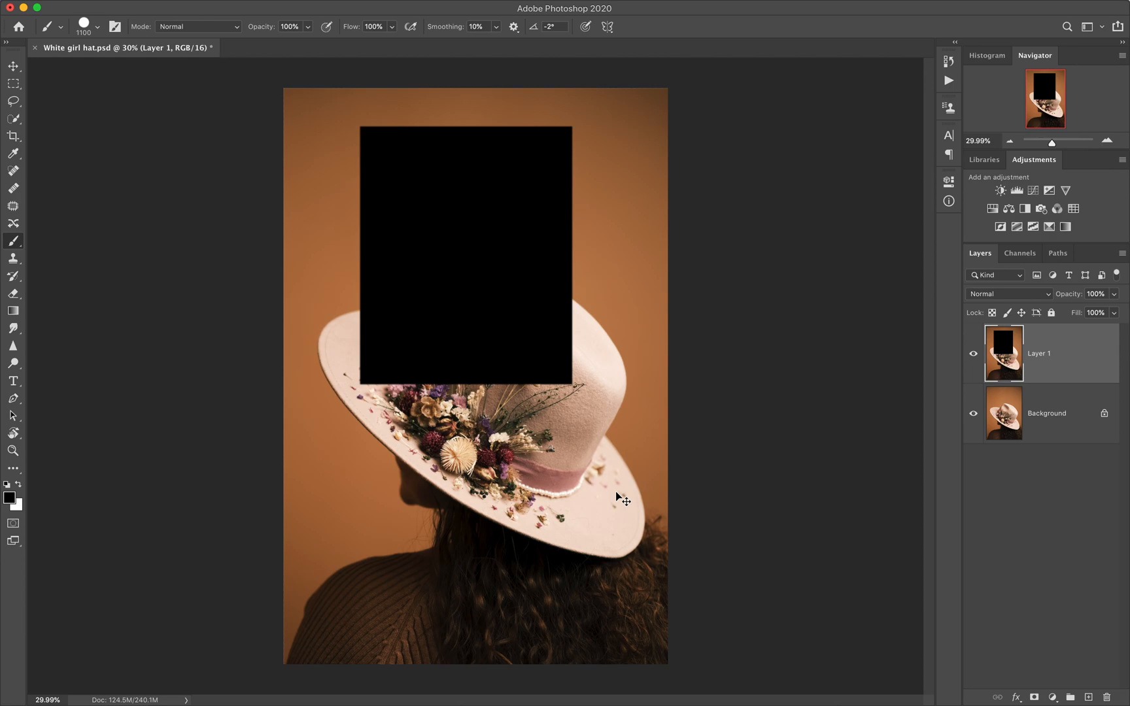
pyautogui.press('super+z')
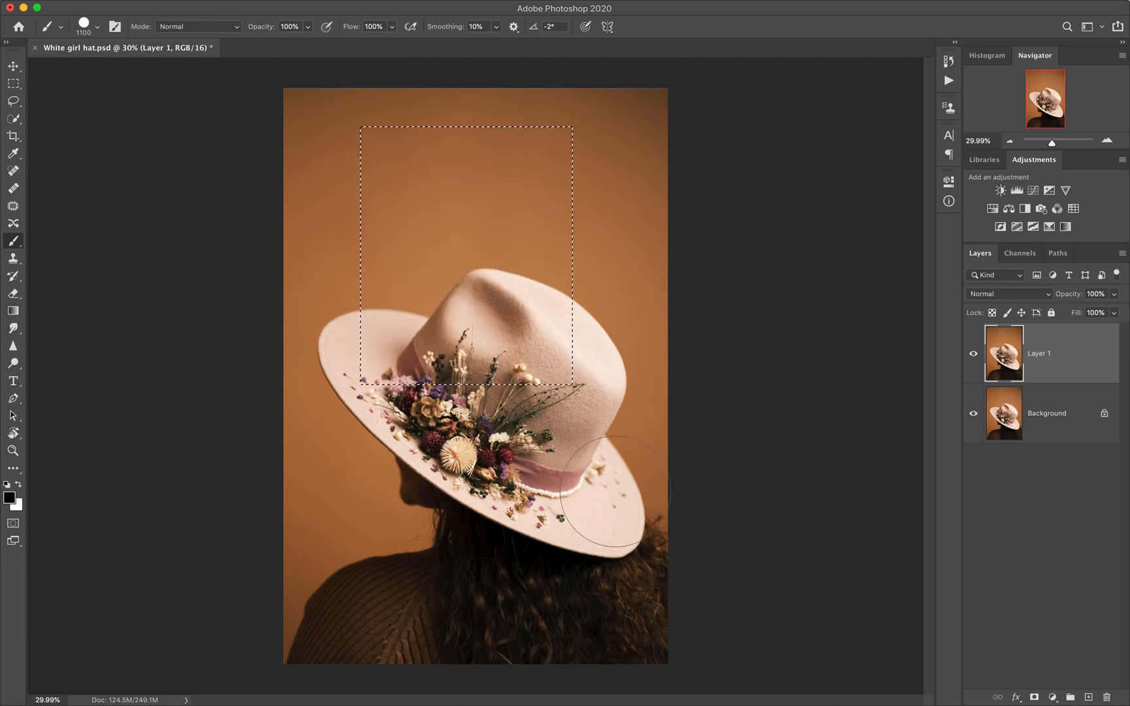
pyautogui.press('super+d')
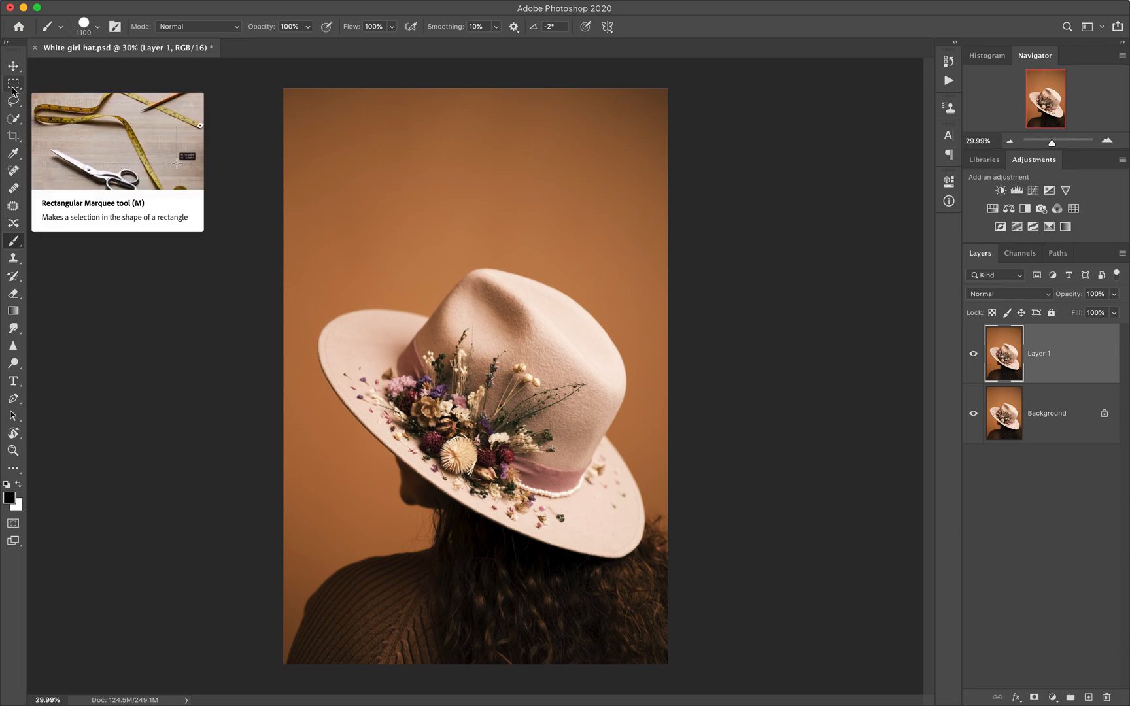
pyautogui.click(16, 119)
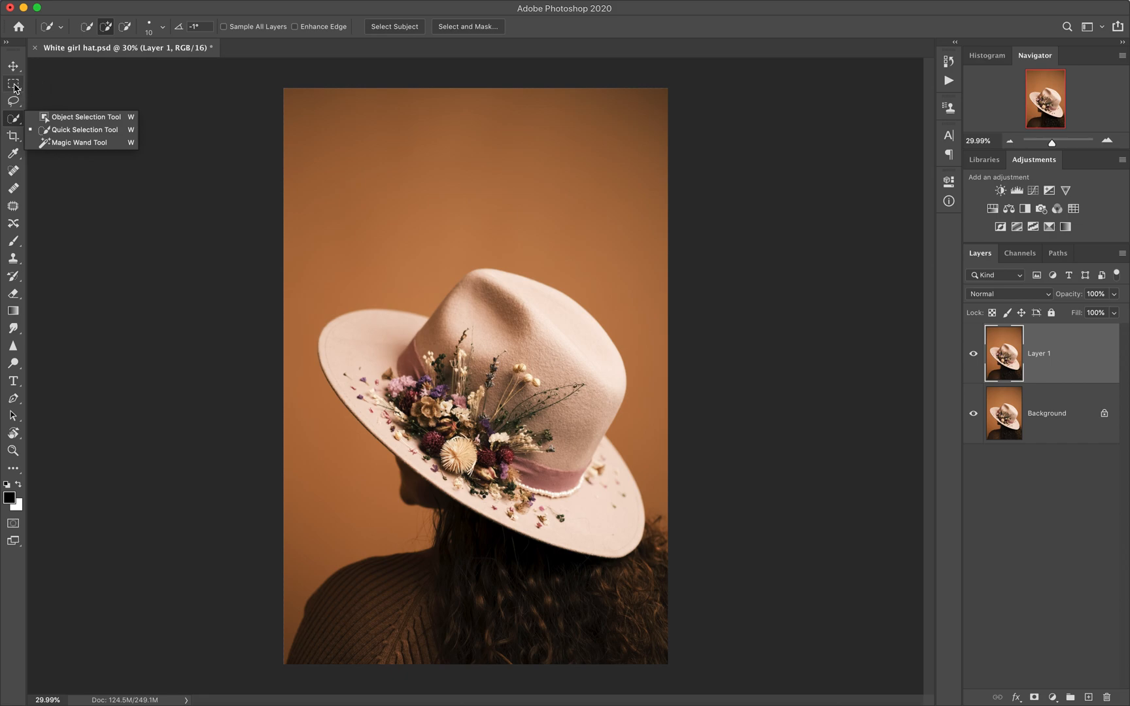
pyautogui.click(13, 87)
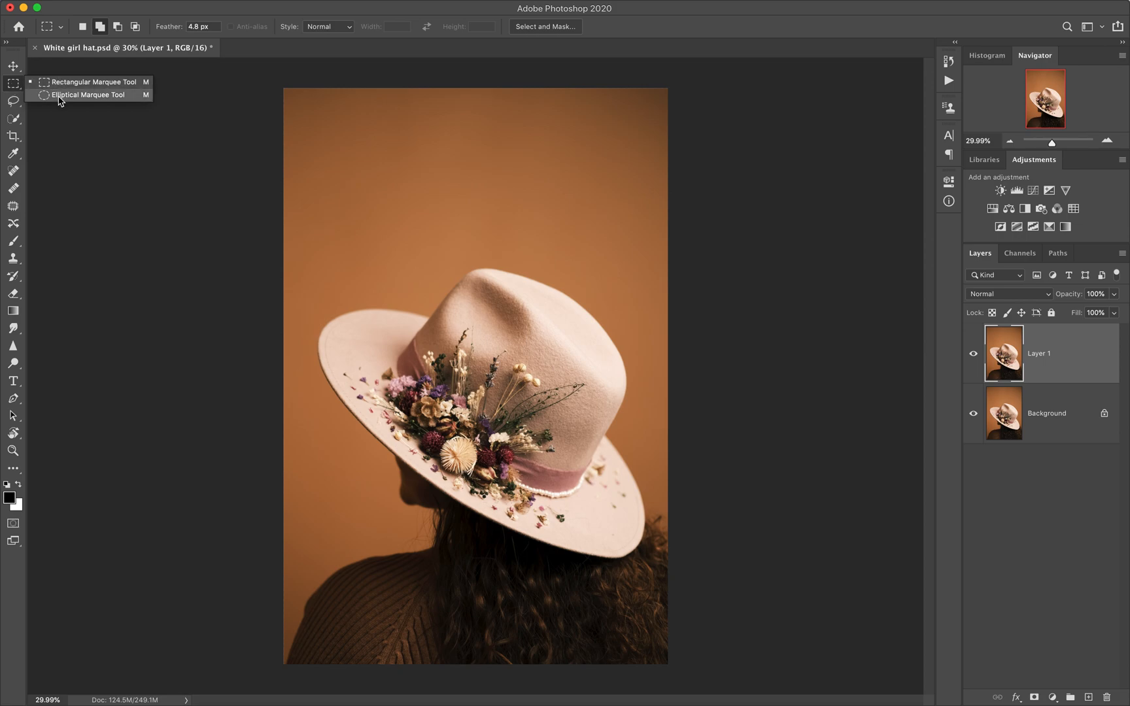
pyautogui.click(15, 106)
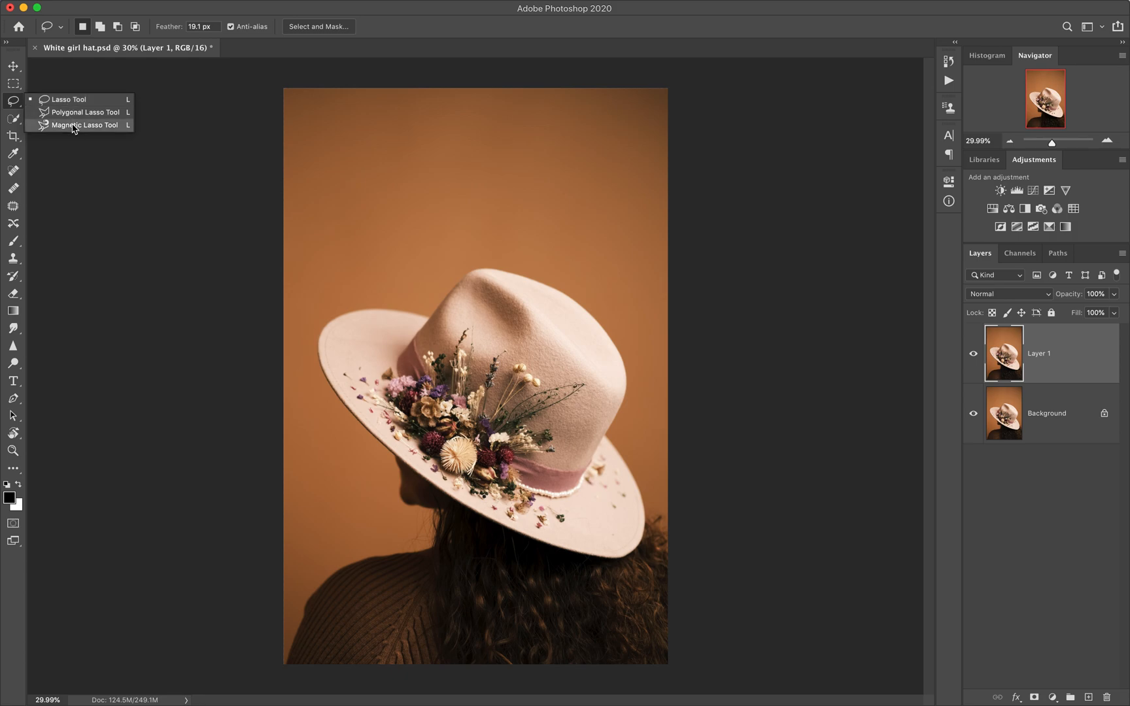
pyautogui.click(13, 106)
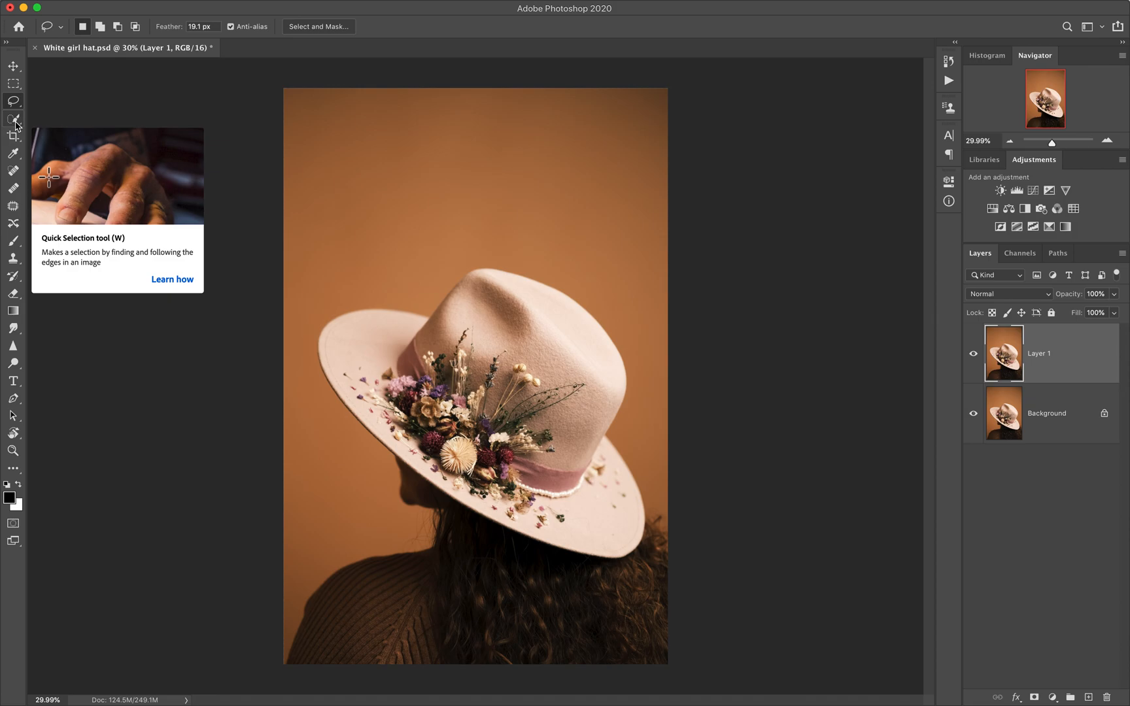
pyautogui.click(15, 123)
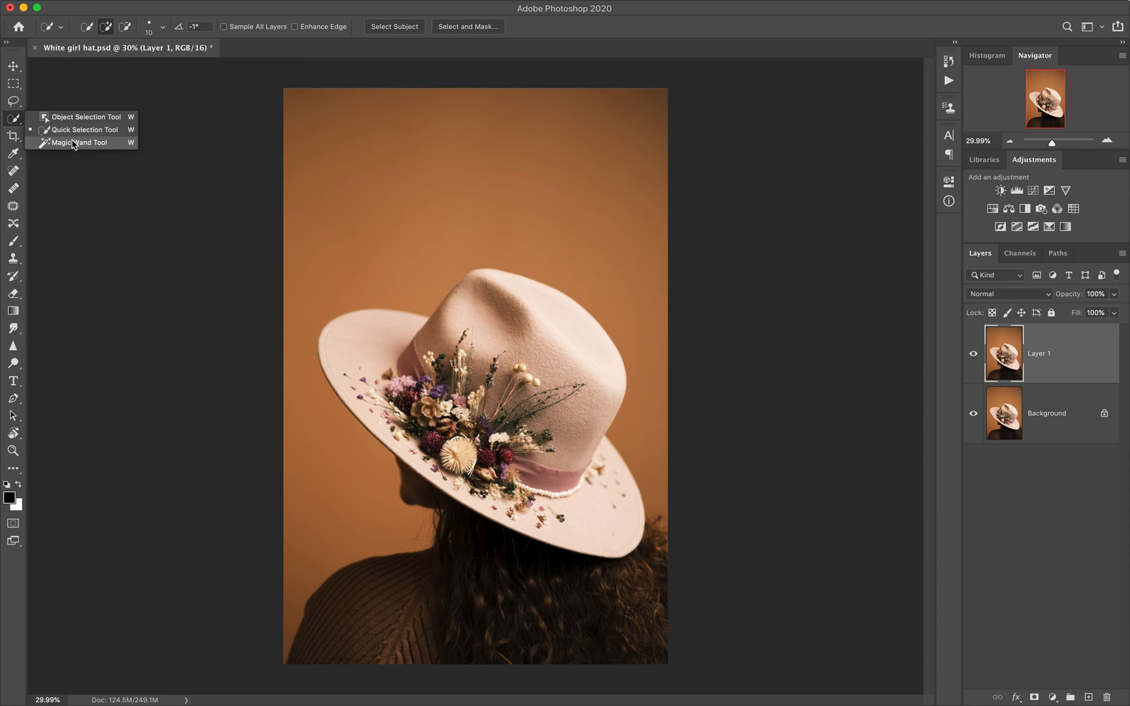
# Step: Try a rectangular marquee selection over the backdrop just above the hat's crown, and deselect it
pyautogui.click(13, 84)
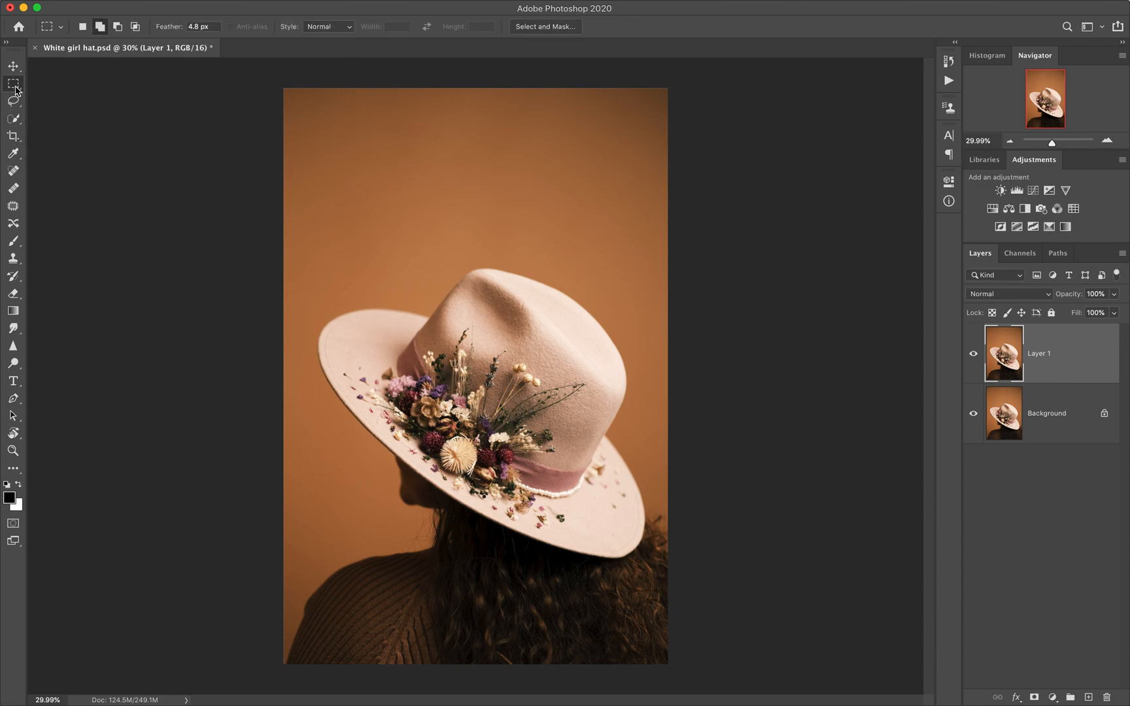
pyautogui.moveTo(370, 167); pyautogui.dragTo(544, 297)
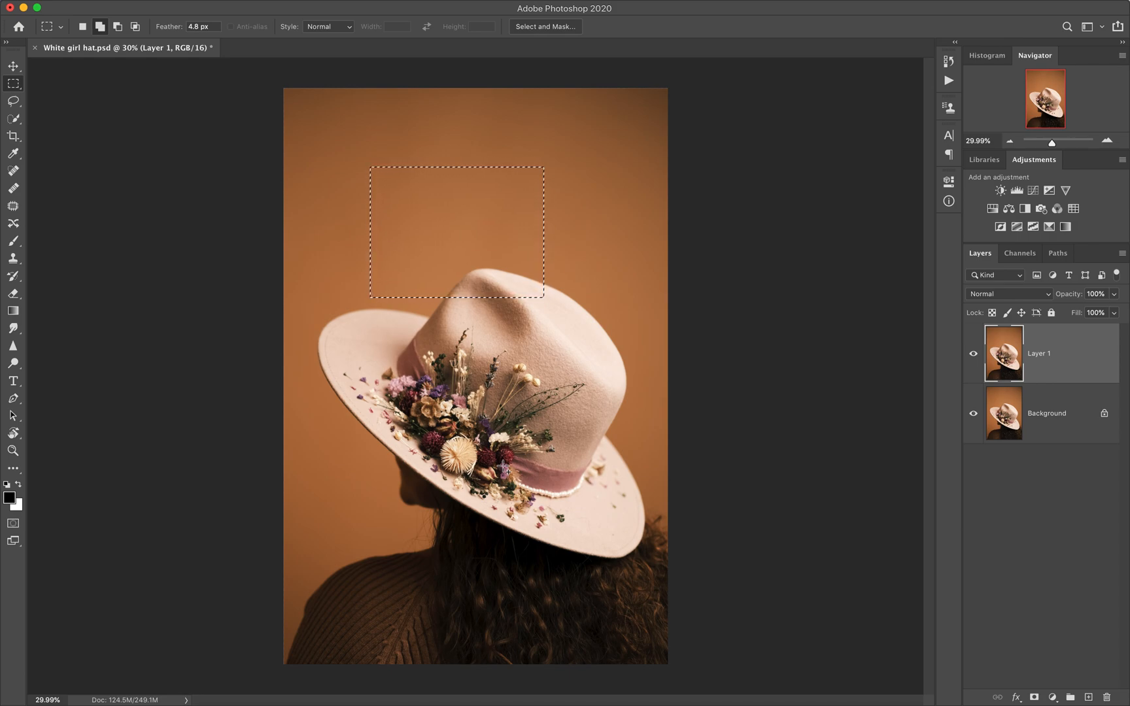
pyautogui.press('super+d')
# Step: Try tracing a loose freehand outline around the whole hat with the Lasso tool, and deselect it
pyautogui.click(13, 102)
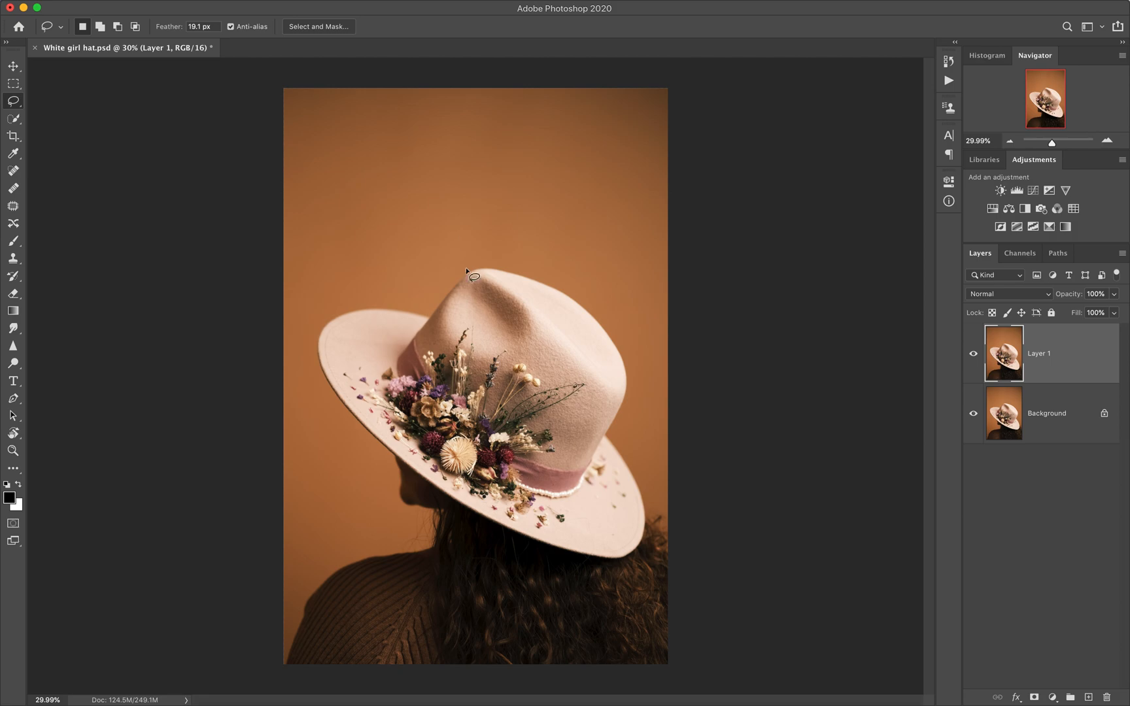
pyautogui.moveTo(467, 264)
pyautogui.mouseDown()
pyautogui.moveTo(435, 299)
pyautogui.moveTo(318, 319)
pyautogui.mouseUp()
pyautogui.moveTo(323, 383)
pyautogui.mouseDown()
pyautogui.moveTo(408, 473)
pyautogui.moveTo(552, 560)
pyautogui.moveTo(600, 573)
pyautogui.moveTo(644, 559)
pyautogui.moveTo(650, 532)
pyautogui.moveTo(627, 410)
pyautogui.mouseUp()
pyautogui.moveTo(638, 355)
pyautogui.mouseDown()
pyautogui.moveTo(592, 294)
pyautogui.moveTo(515, 266)
pyautogui.moveTo(467, 266)
pyautogui.mouseUp()
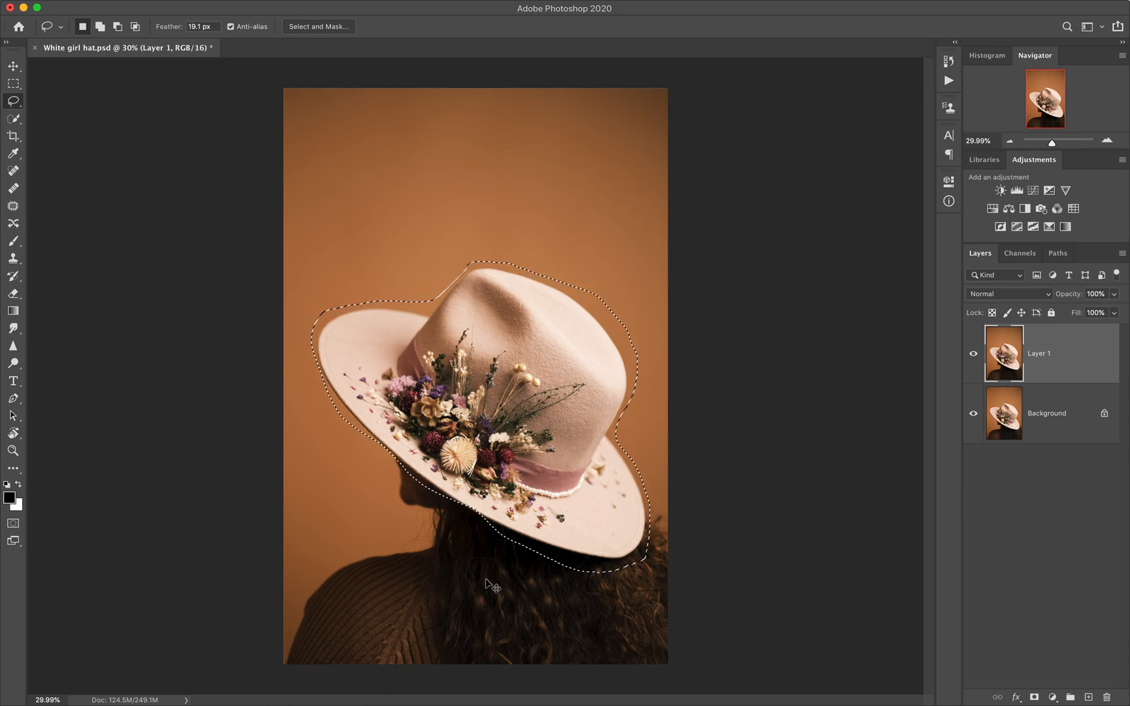
pyautogui.press('super+d')
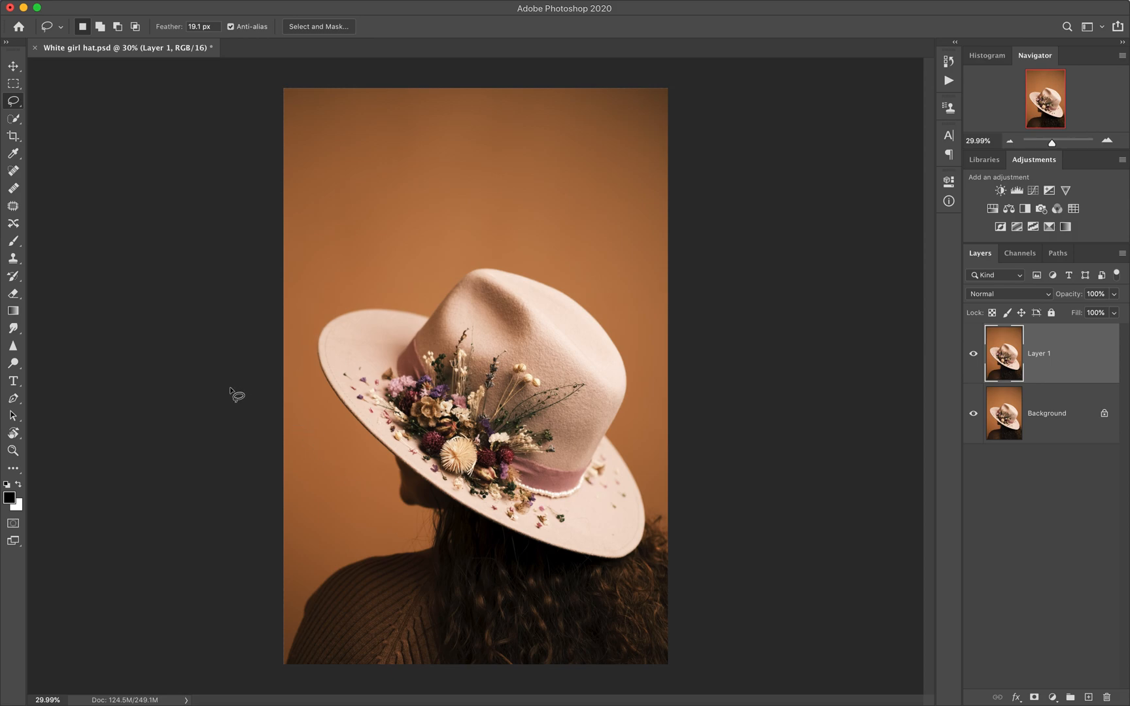
# Step: Select the whole hat with its flowers using the Quick Selection tool at brush size 70
pyautogui.click(19, 122)
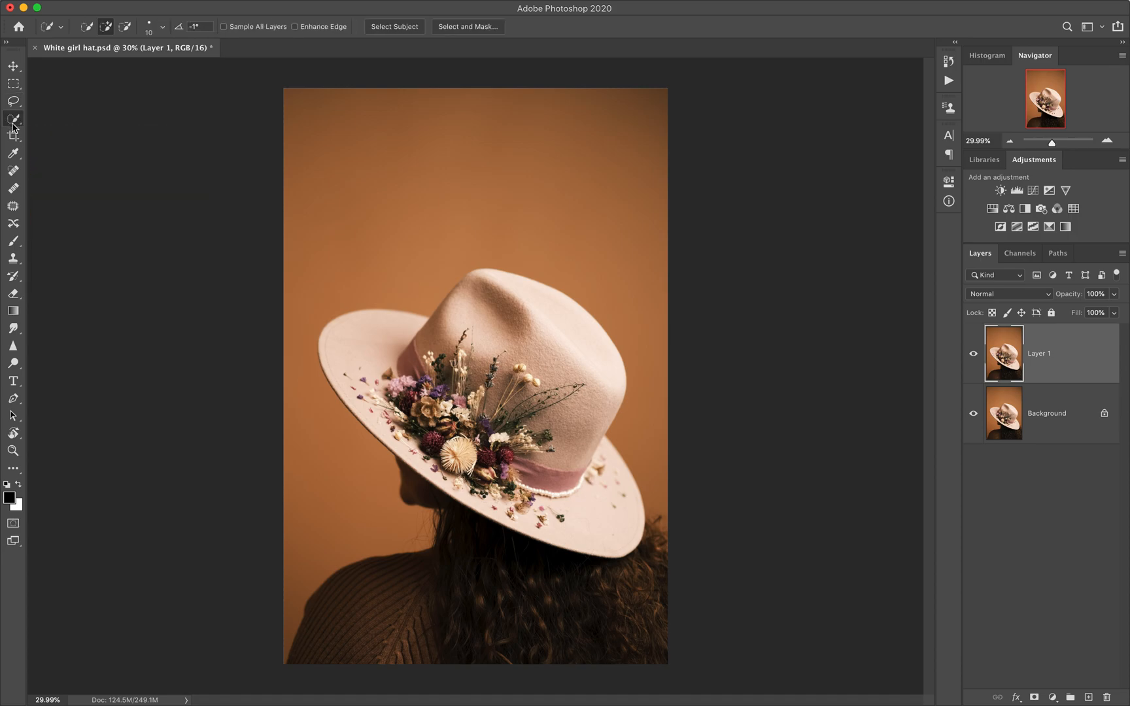
pyautogui.rightClick(13, 122)
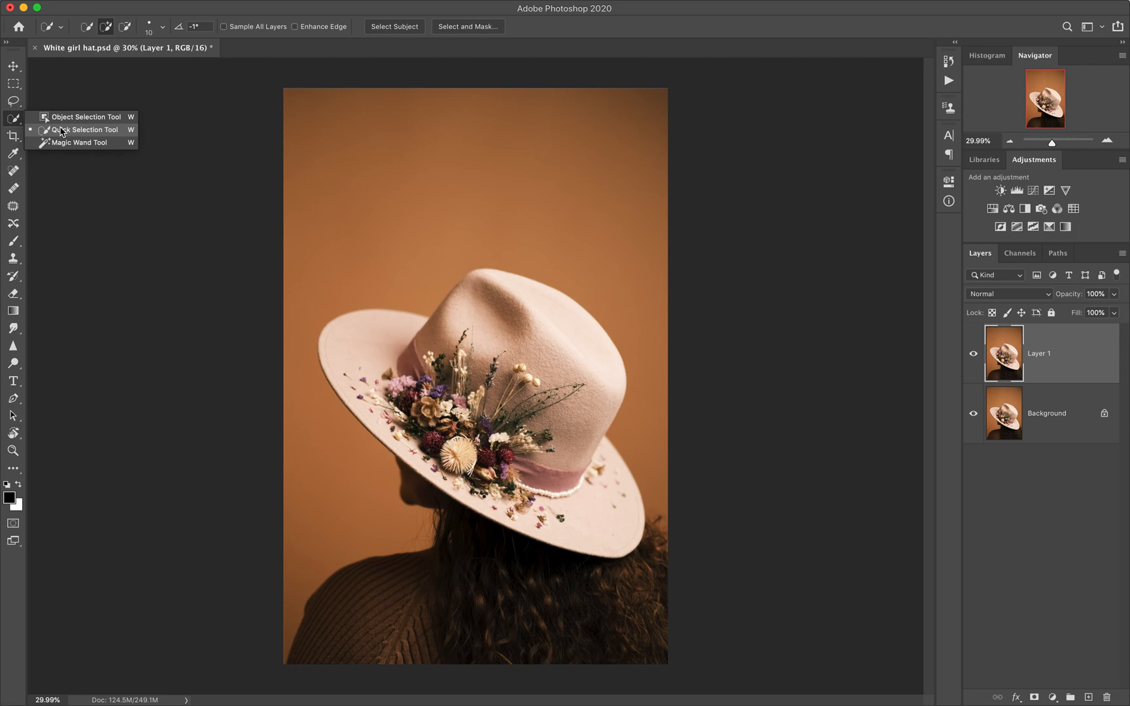
pyautogui.click(61, 131)
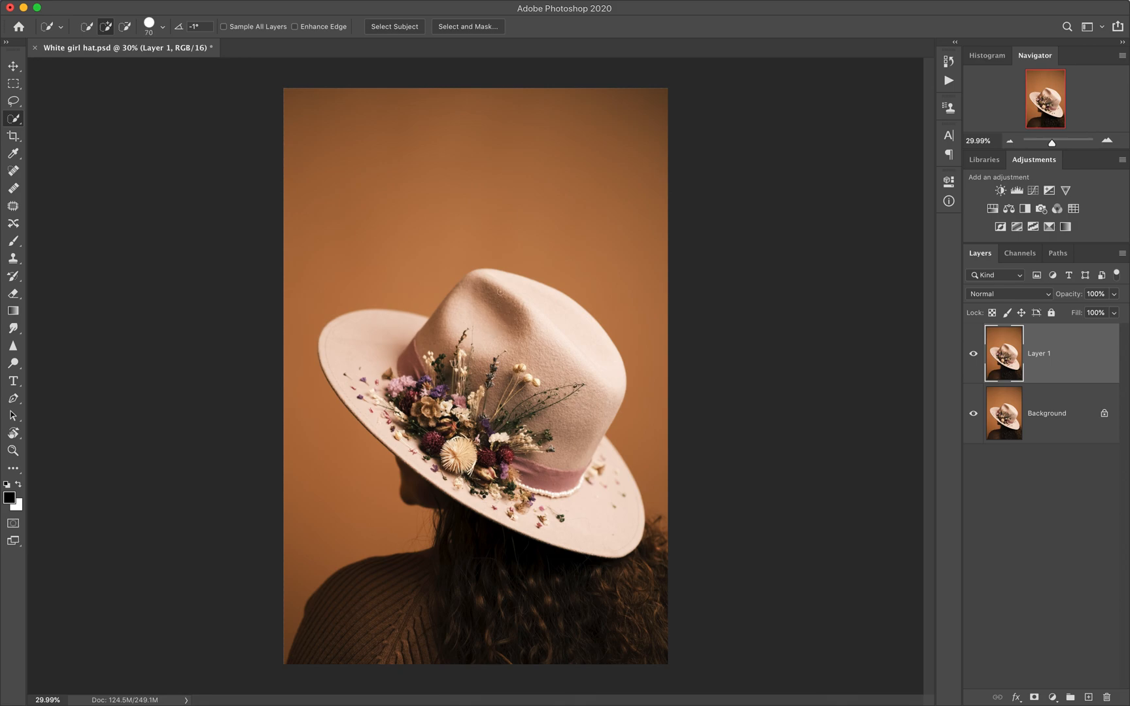
pyautogui.moveTo(494, 282)
pyautogui.mouseDown()
pyautogui.moveTo(562, 313)
pyautogui.moveTo(582, 350)
pyautogui.moveTo(579, 410)
pyautogui.mouseUp()
pyautogui.moveTo(542, 464); pyautogui.dragTo(460, 307)
pyautogui.moveTo(466, 429)
pyautogui.mouseDown()
pyautogui.moveTo(399, 396)
pyautogui.moveTo(401, 339)
pyautogui.moveTo(388, 330)
pyautogui.moveTo(398, 347)
pyautogui.mouseUp()
pyautogui.moveTo(471, 446)
pyautogui.mouseDown()
pyautogui.moveTo(463, 462)
pyautogui.moveTo(535, 504)
pyautogui.mouseUp()
# Step: Check the hat selection in Quick Mask mode, and return to standard mode and deselect
pyautogui.press('q')
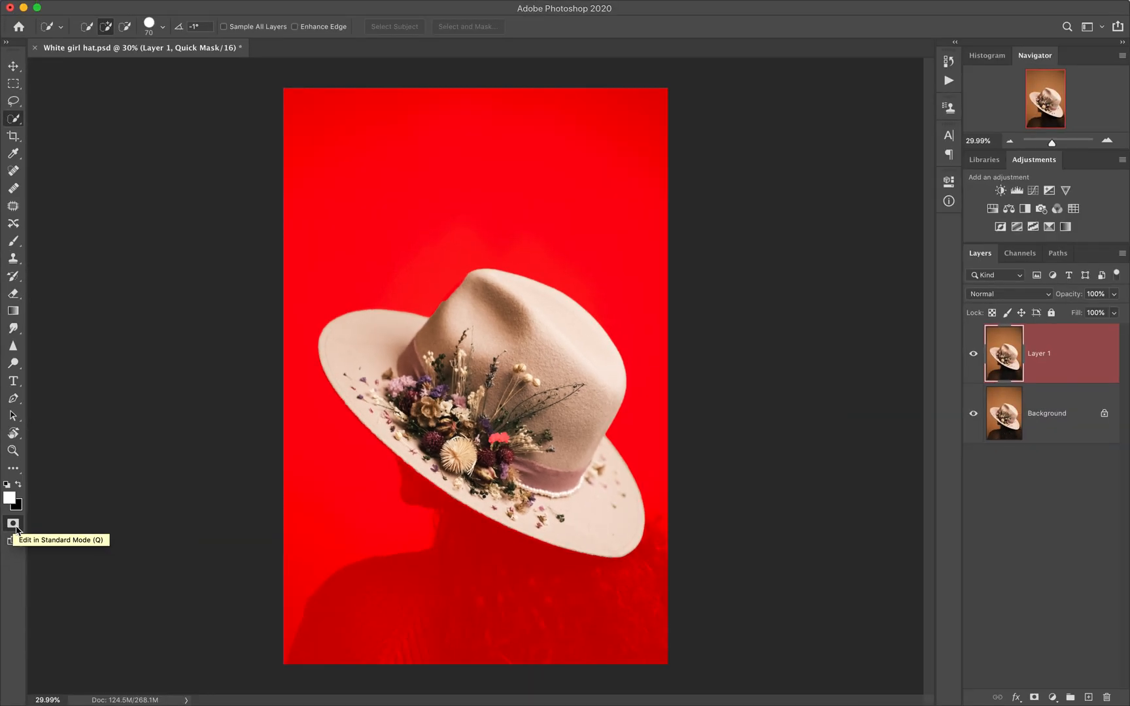
pyautogui.click(13, 524)
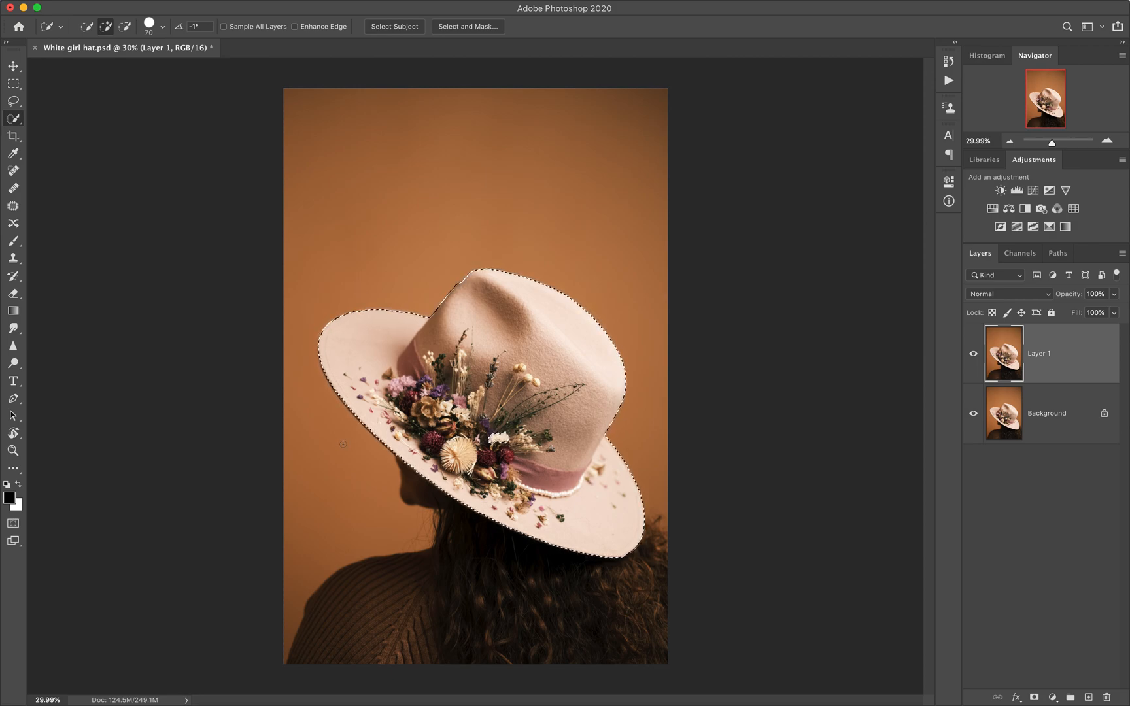
pyautogui.press('super+d')
# Step: Try selecting the orange backdrop with the Magic Wand at tolerance 32, check it in Quick Mask mode and deselect
pyautogui.rightClick(14, 119)
pyautogui.click(45, 142)
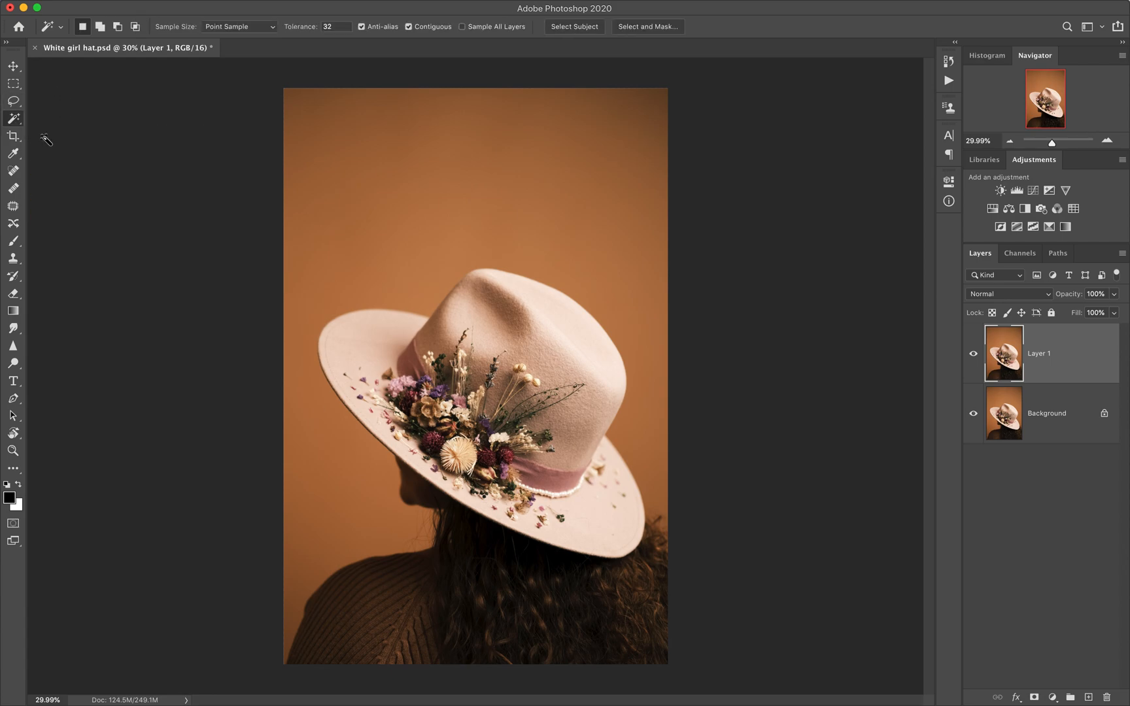
pyautogui.click(531, 159)
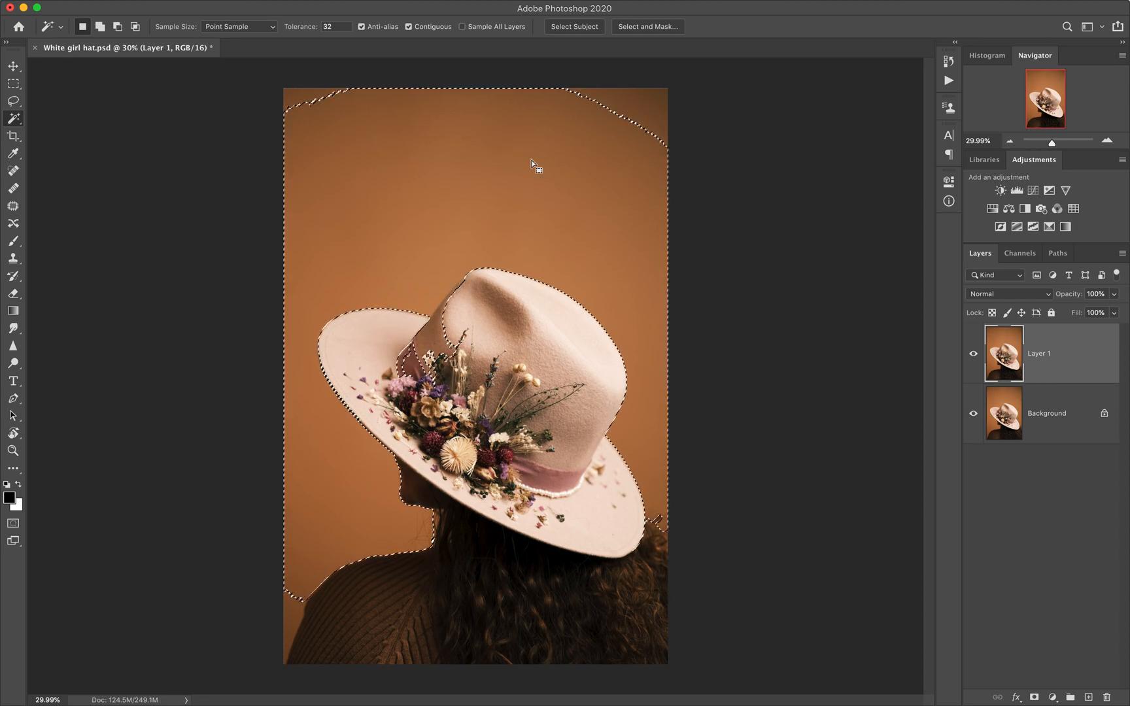
pyautogui.press('q')
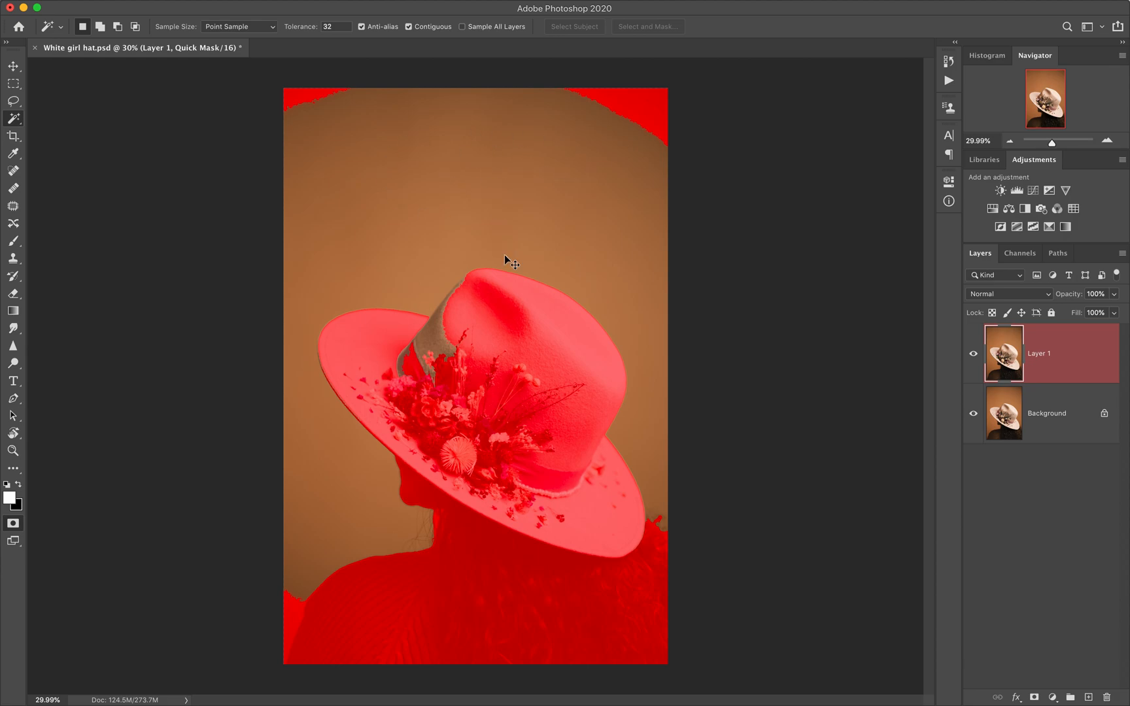
pyautogui.press('q')
pyautogui.press('super+d')
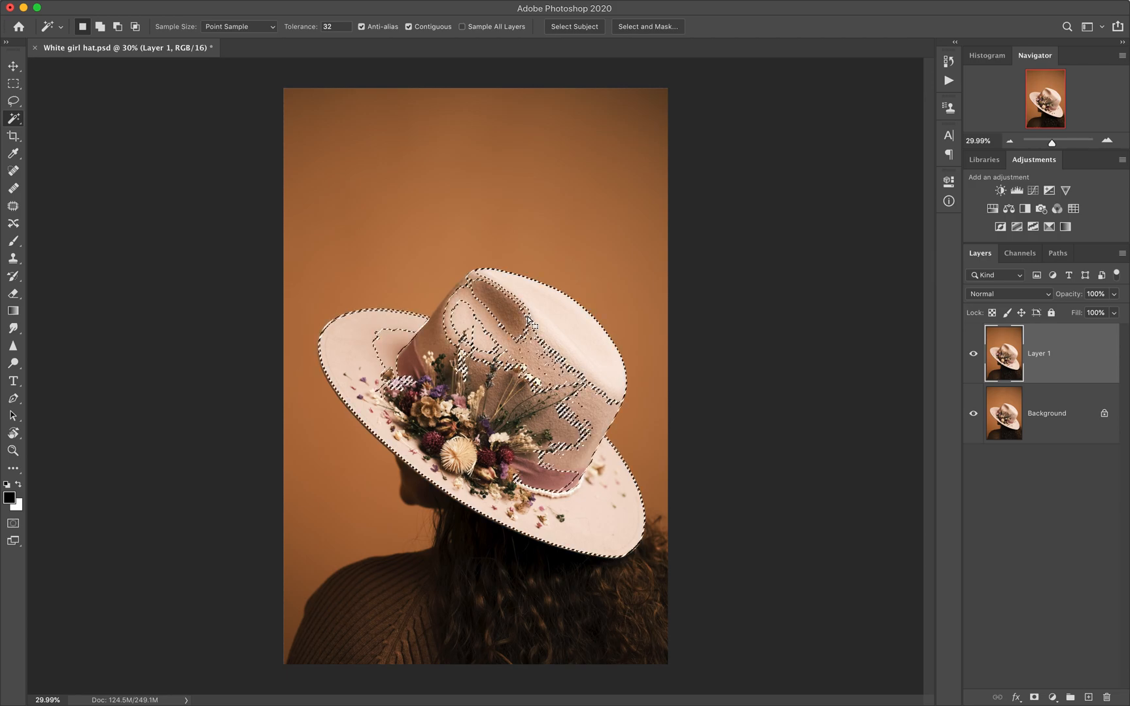
# Step: Sample the hat's crown with the Magic Wand at tolerance 32 and view the selection in Quick Mask mode
pyautogui.press('q')
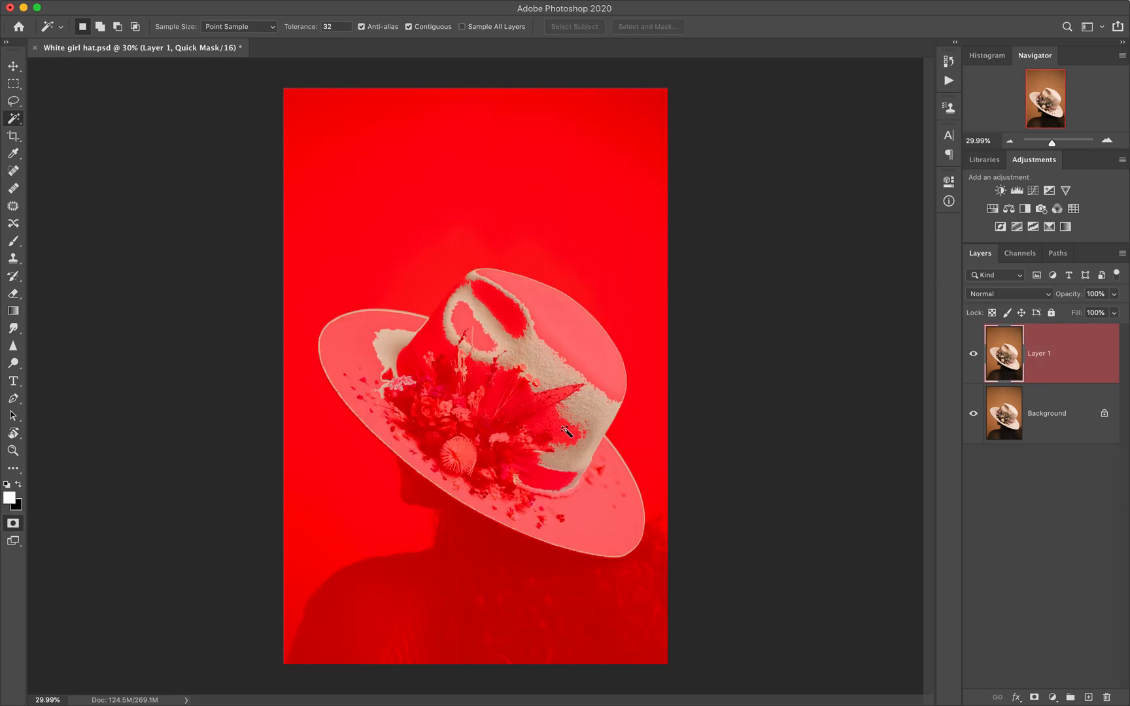
# Step: Leave Quick Mask mode, paint the selected parts of the hat black with a size 1100 brush on Layer 1, and deselect
pyautogui.press('q')
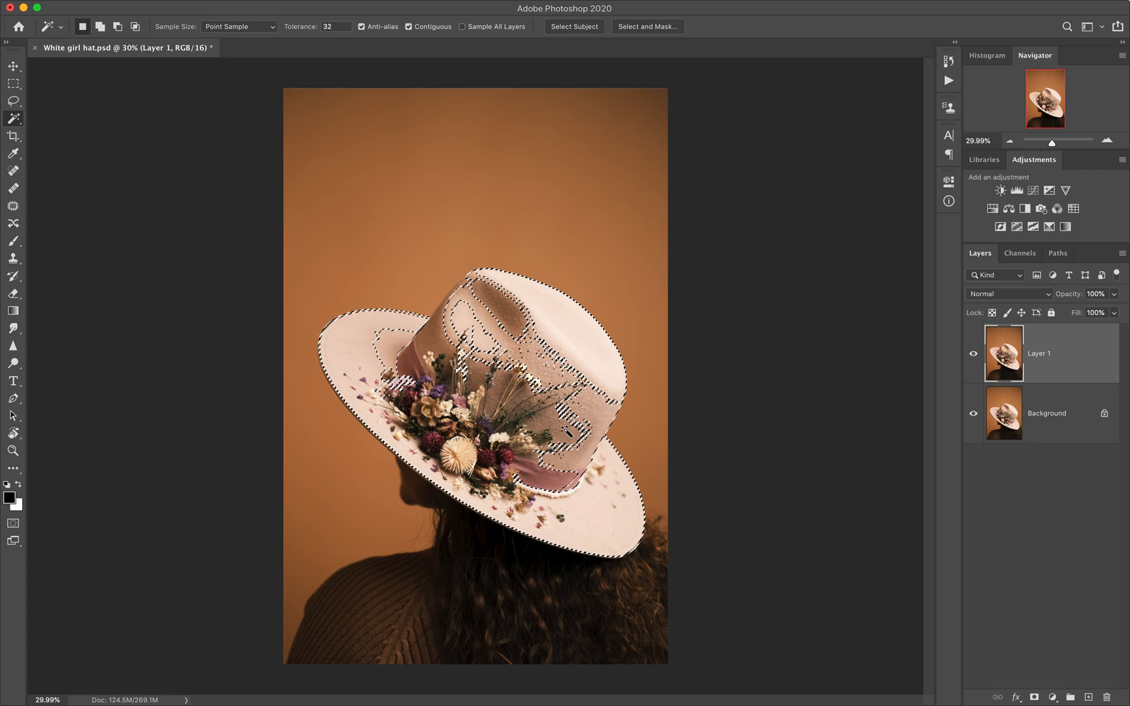
pyautogui.press('b')
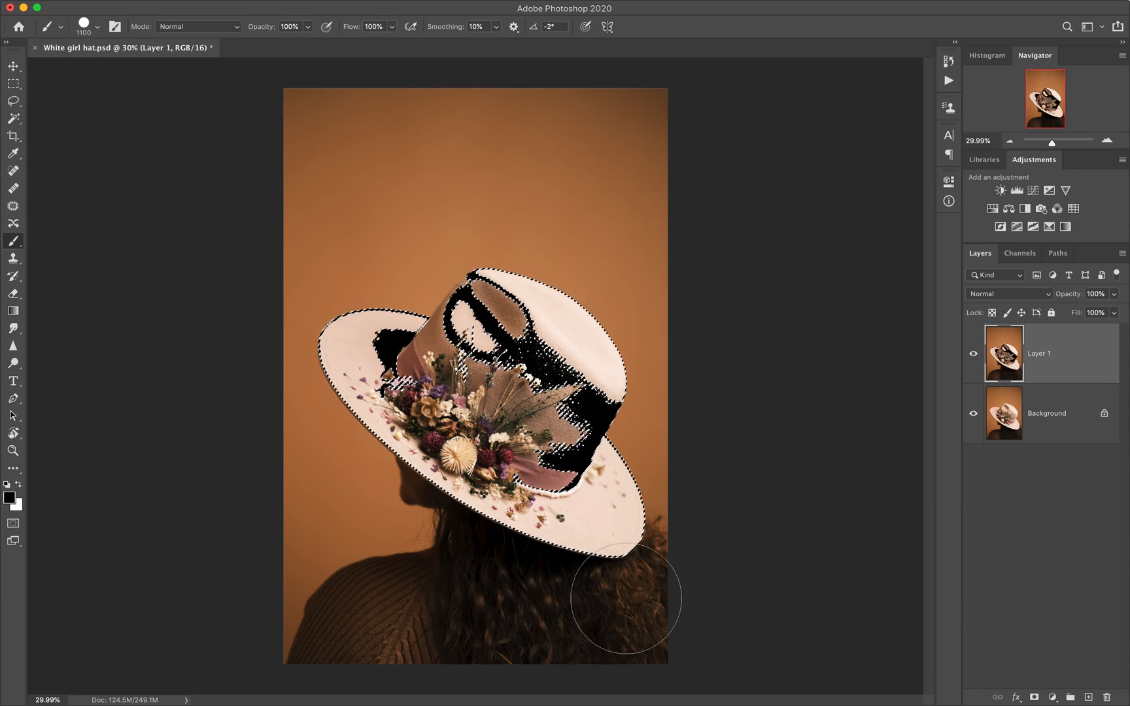
pyautogui.press('super+d')
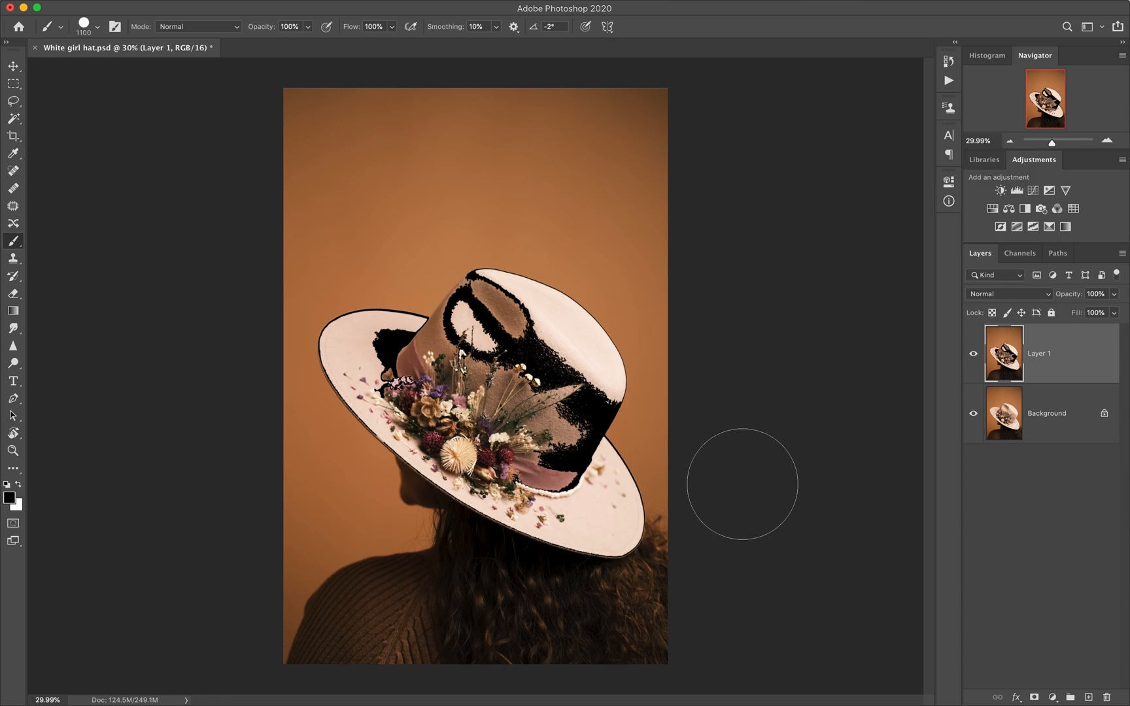
# Step: Select the orange backdrop with the Magic Wand at tolerance 32, try Hue/Saturation hue shifts of -109 and +12, and cancel the adjustment
pyautogui.press('w')
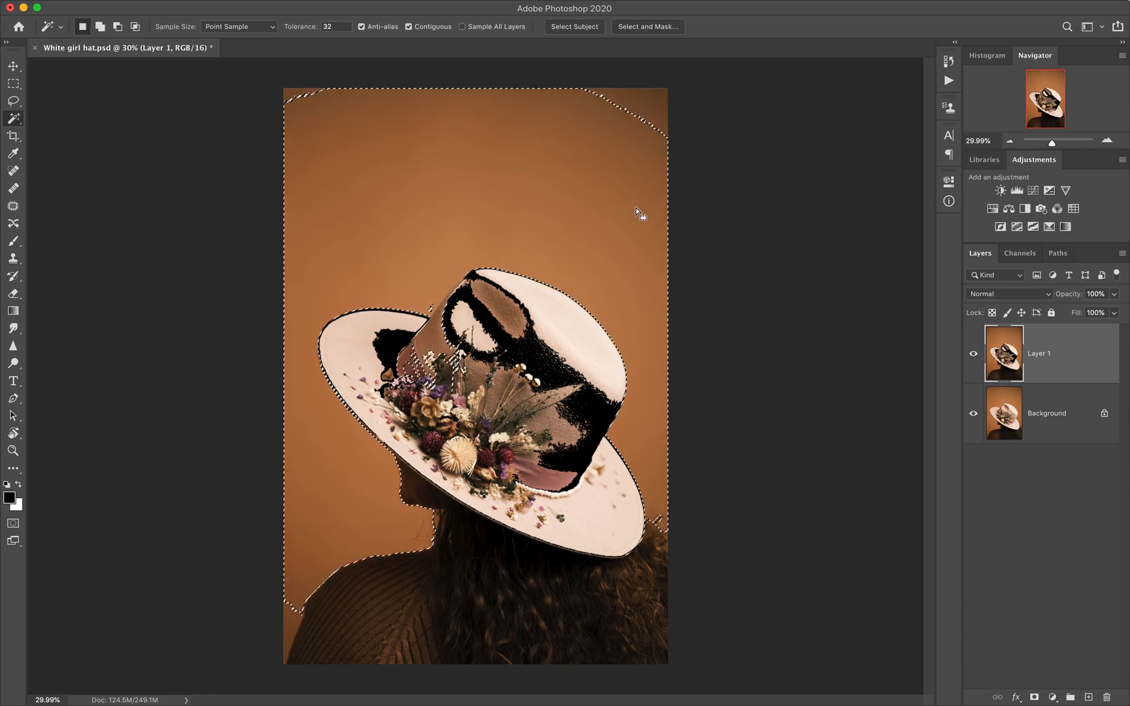
pyautogui.press('super+u')
pyautogui.moveTo(628, 132); pyautogui.dragTo(581, 133)
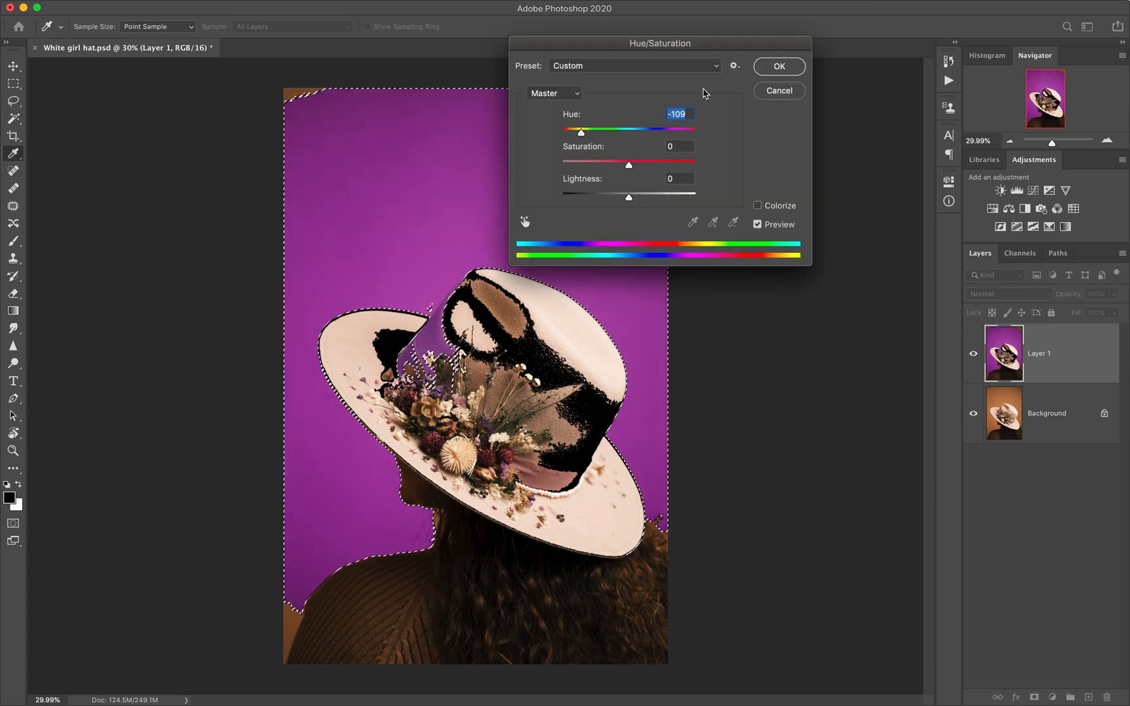
pyautogui.click(648, 132)
pyautogui.moveTo(650, 135)
pyautogui.mouseDown()
pyautogui.moveTo(662, 134)
pyautogui.moveTo(638, 137)
pyautogui.mouseUp()
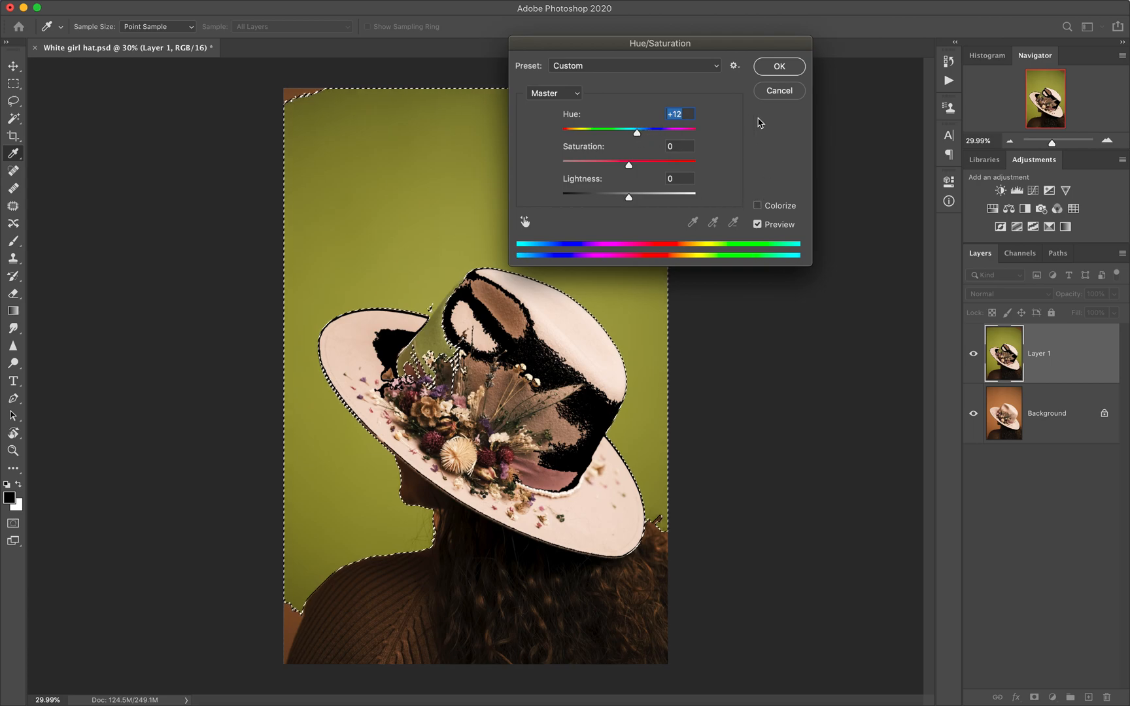
pyautogui.click(780, 92)
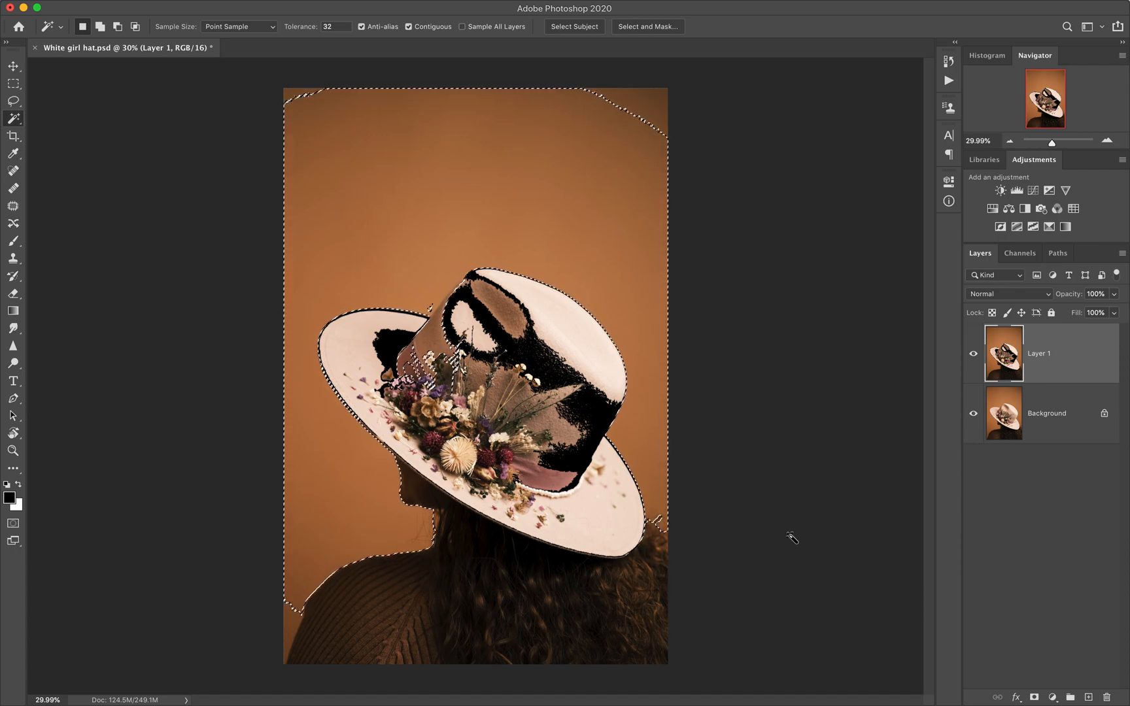
# Step: Deselect the backdrop, and undo back to before the black paint on the hat, restoring the hat selection
pyautogui.press('super+d')
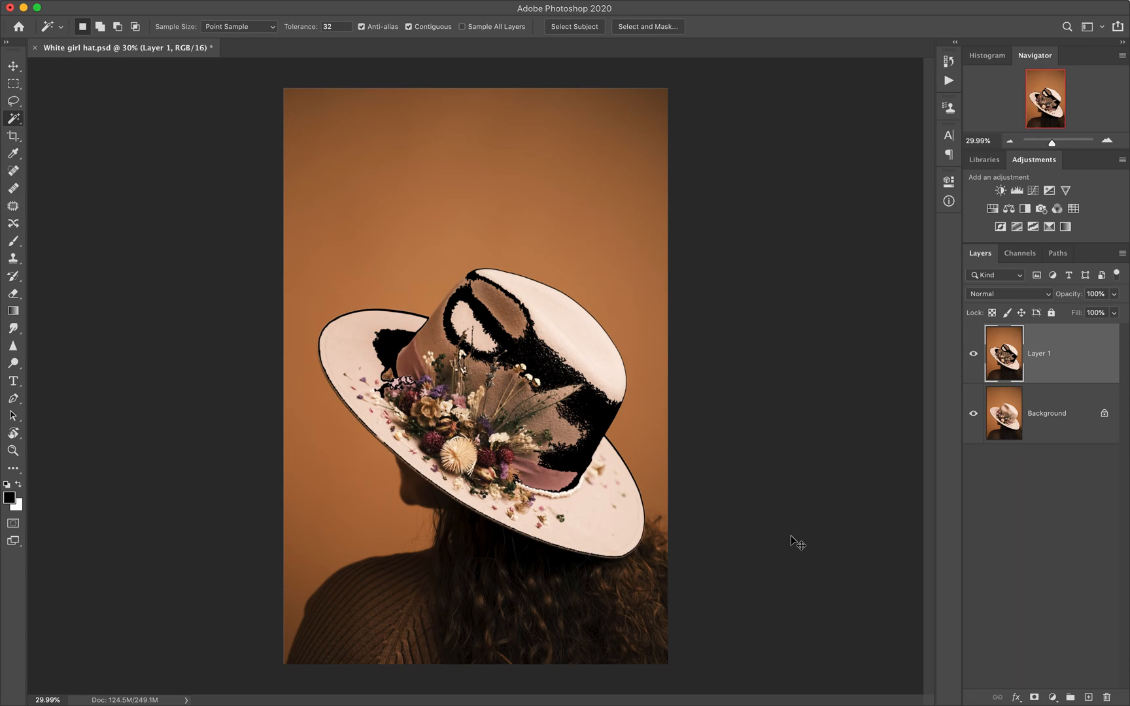
pyautogui.press('super+z')
pyautogui.press('super+z')
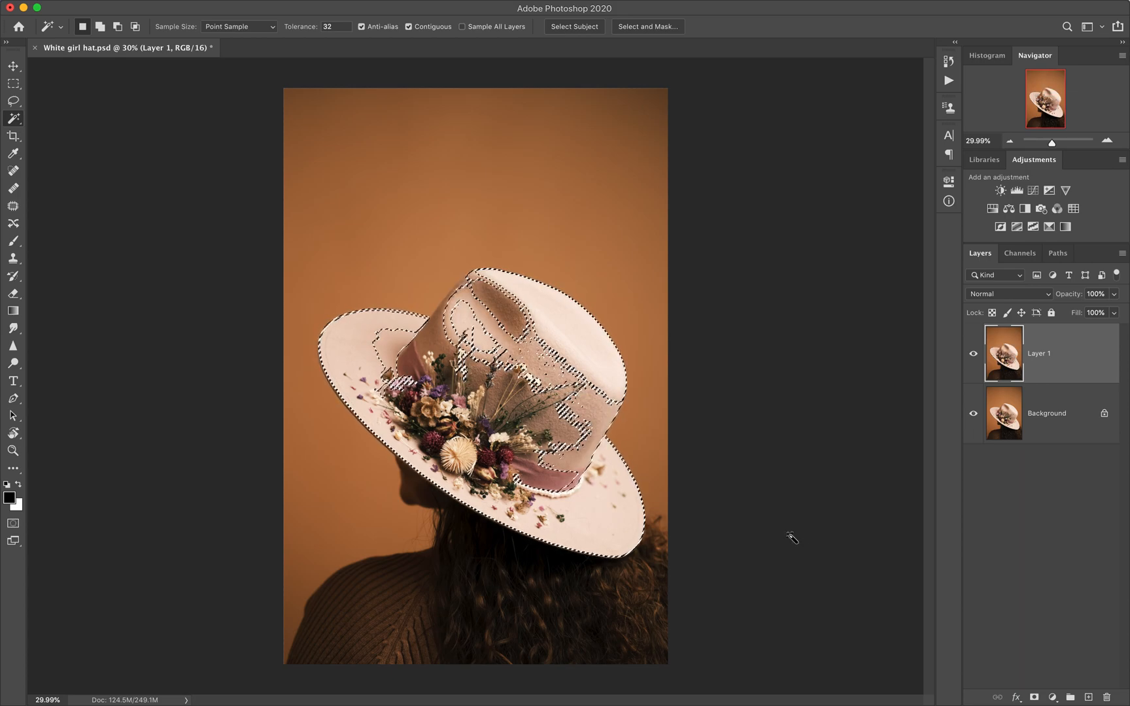